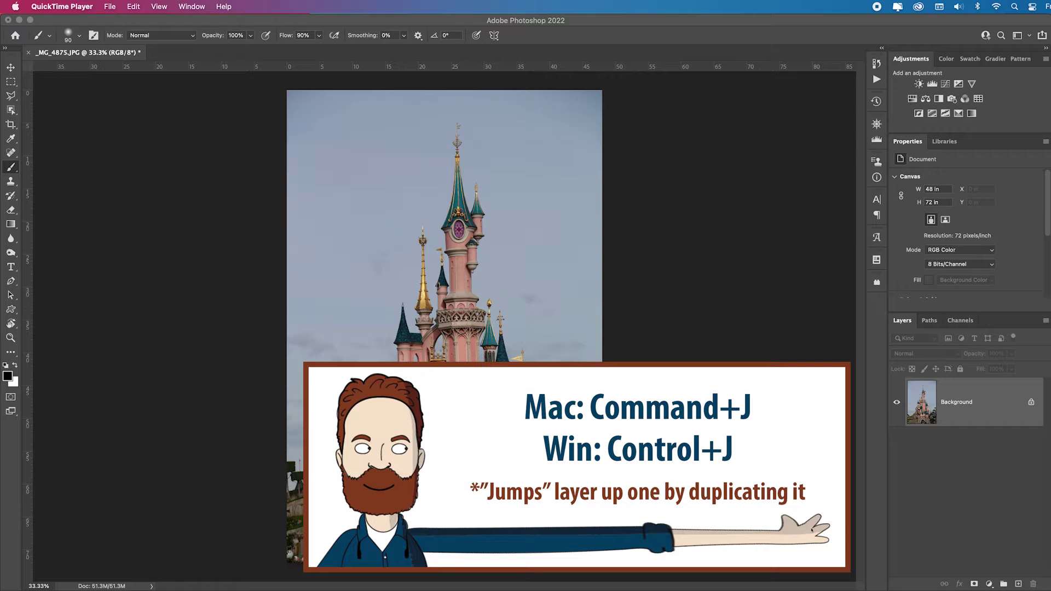
# Duplicate the castle photo's Background into Layer 1 with Cmd+J
pyautogui.click(916, 433)
pyautogui.press('super+j')
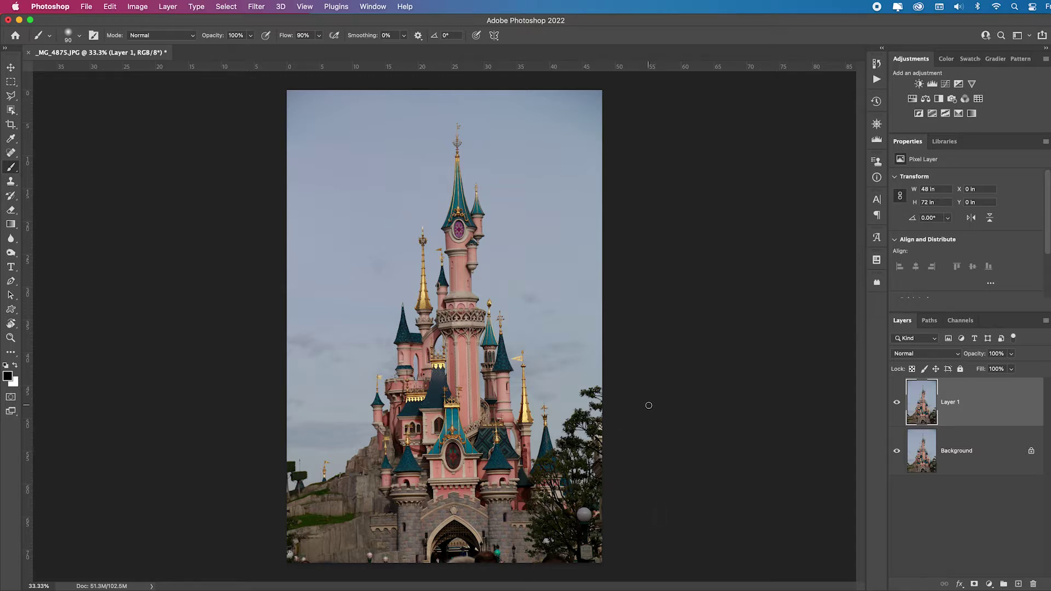
# Auto-straighten Layer 1 with Auto Upright in the Camera Raw Filter's Geometry panel
pyautogui.click(256, 7)
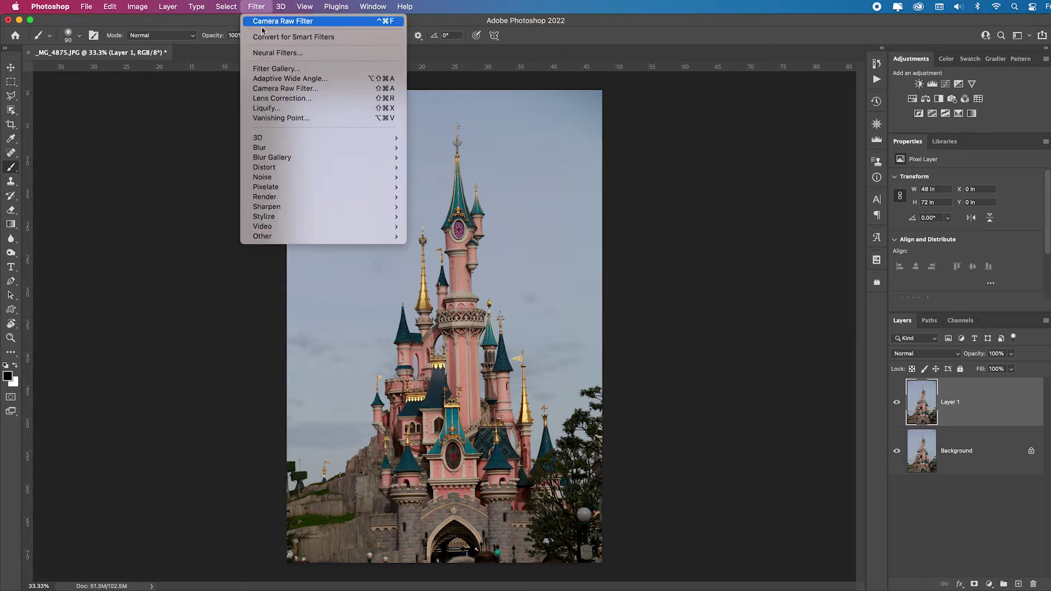
pyautogui.click(347, 89)
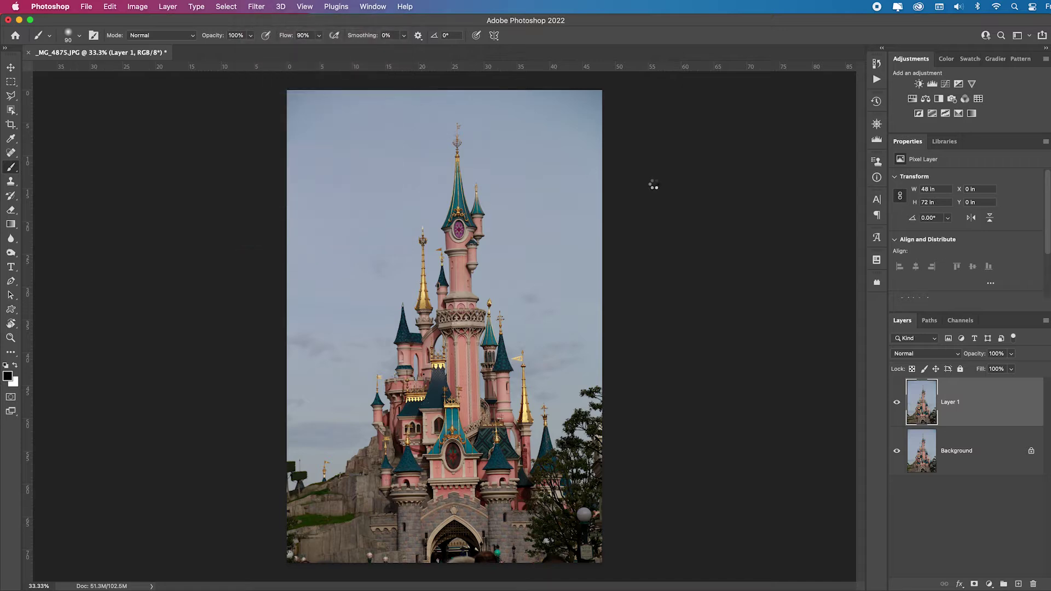
pyautogui.scroll(-3, 935, 533)
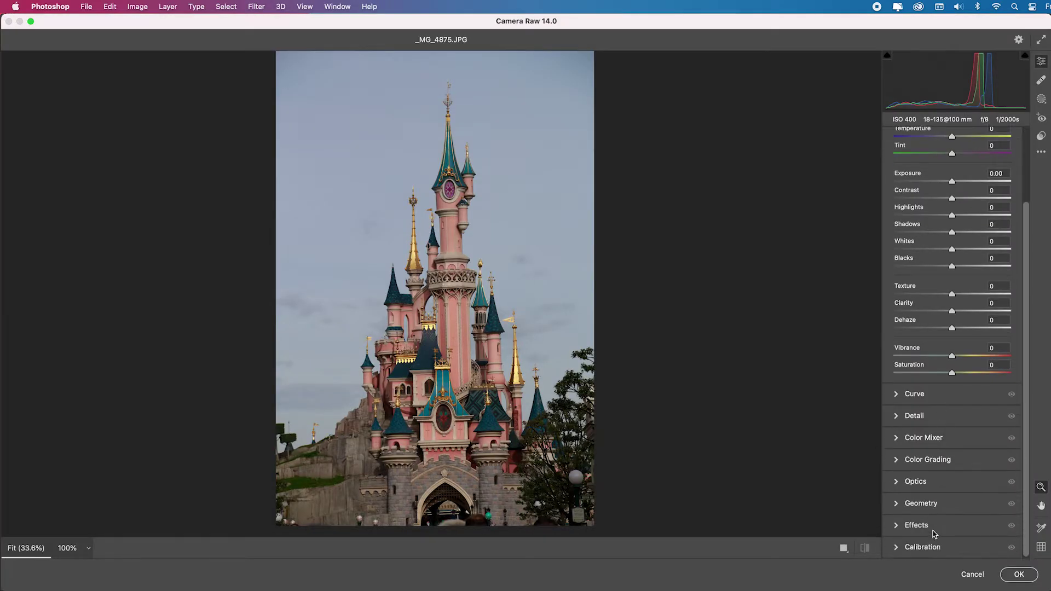
pyautogui.click(934, 507)
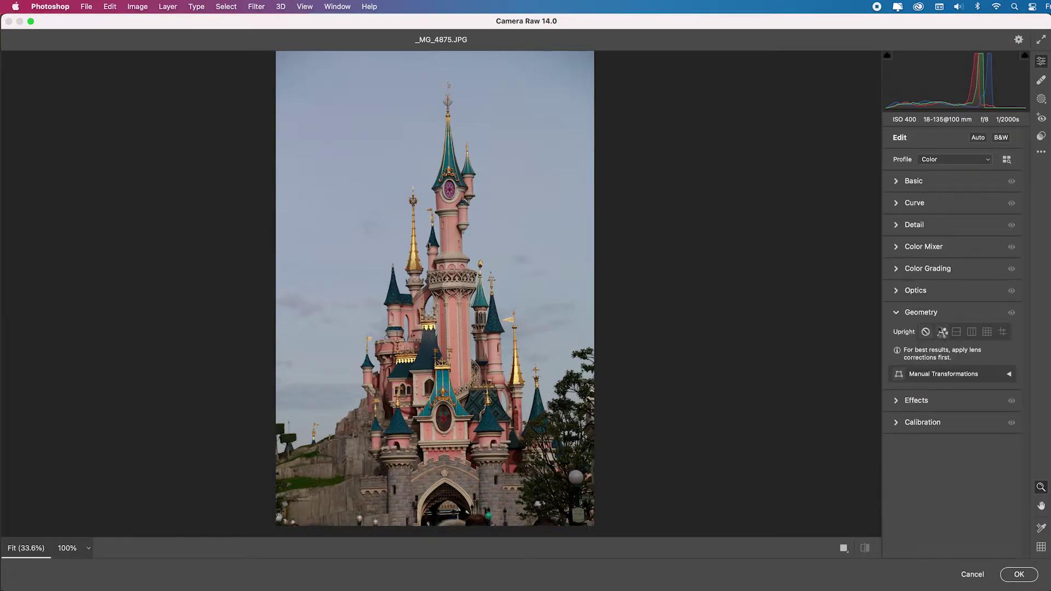
pyautogui.click(942, 334)
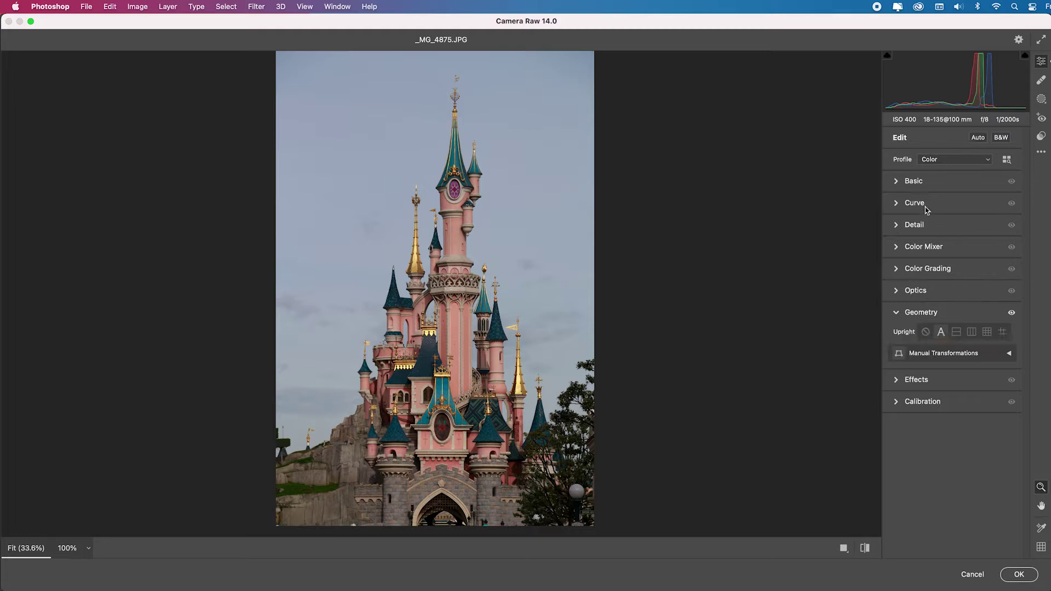
# Set Exposure +0.70, Clarity +18 and Vibrance +50, then apply the Camera Raw edits
pyautogui.click(912, 182)
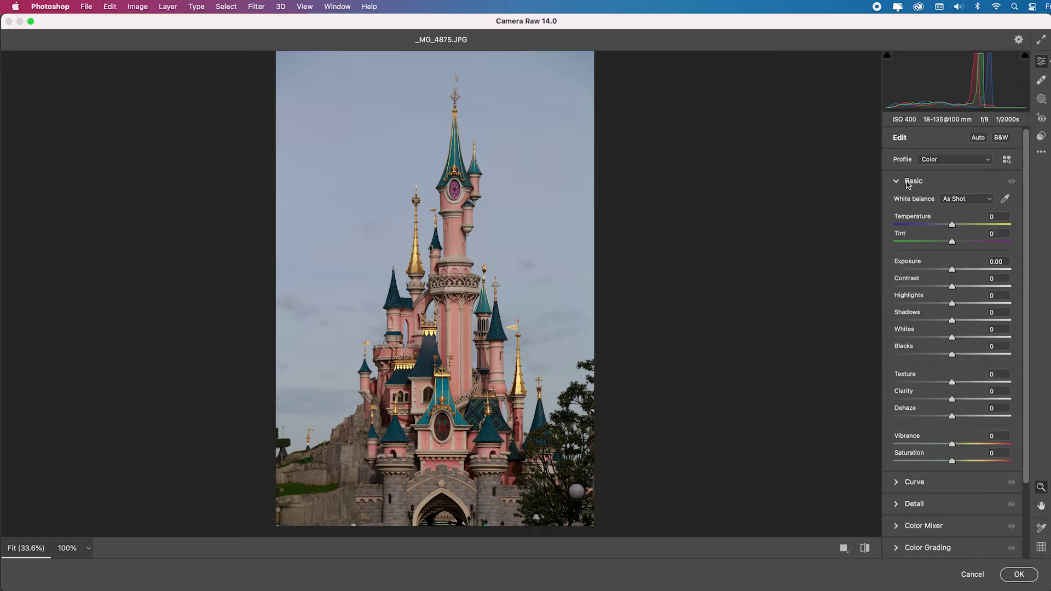
pyautogui.moveTo(952, 271); pyautogui.dragTo(960, 272)
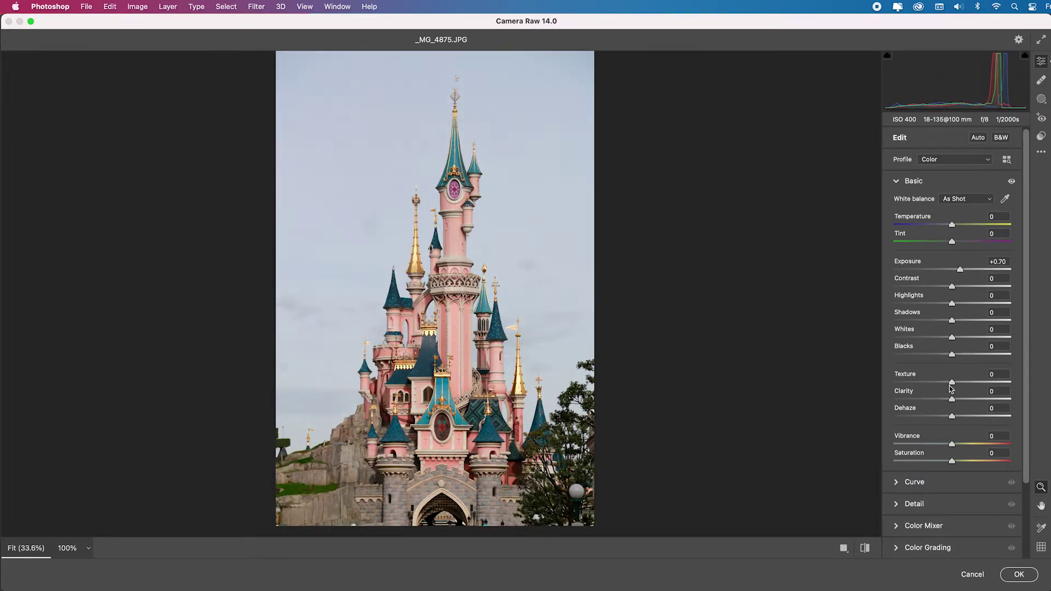
pyautogui.moveTo(953, 402); pyautogui.dragTo(964, 400)
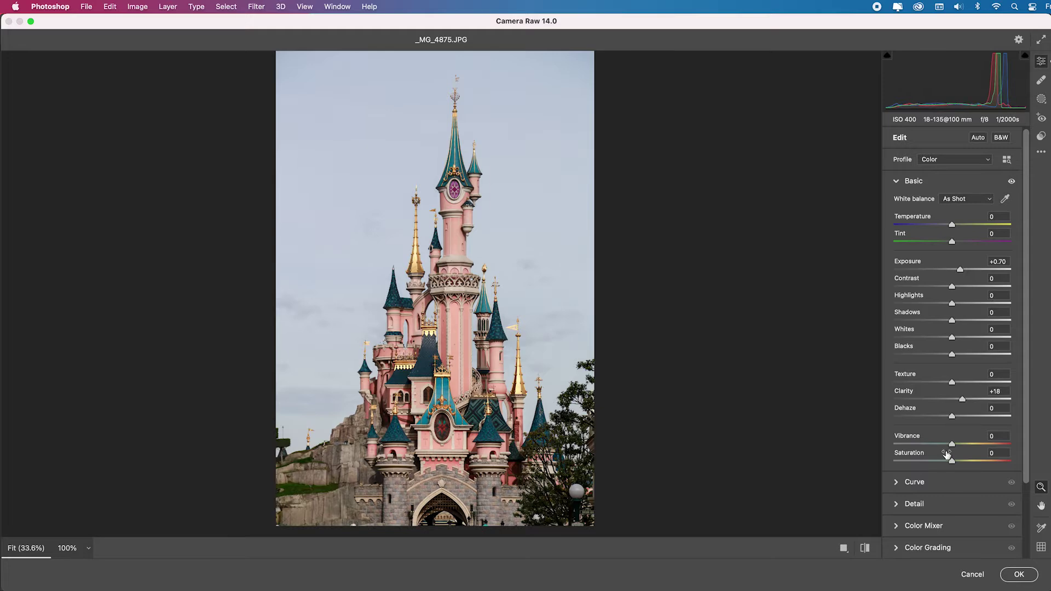
pyautogui.moveTo(952, 444); pyautogui.dragTo(982, 447)
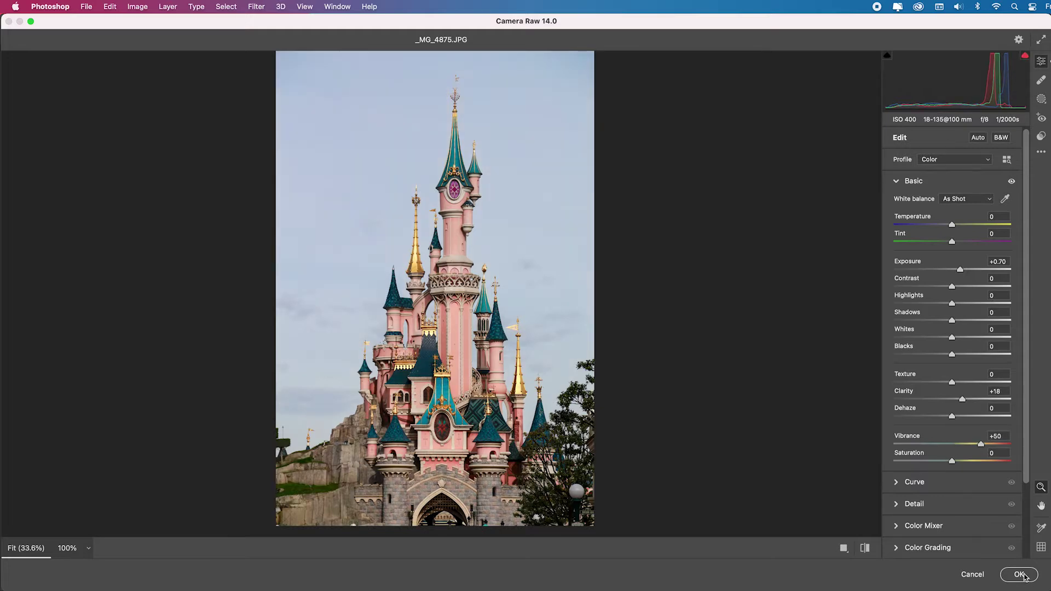
pyautogui.click(1021, 575)
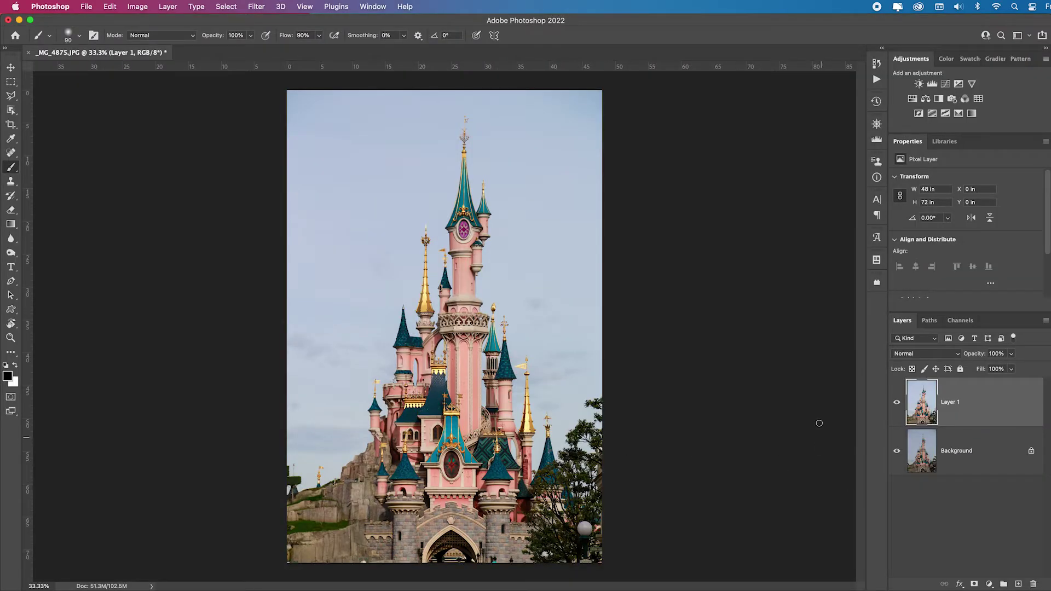
# Start Sky Replacement and choose a soft blue cloudy preset sky
pyautogui.click(110, 7)
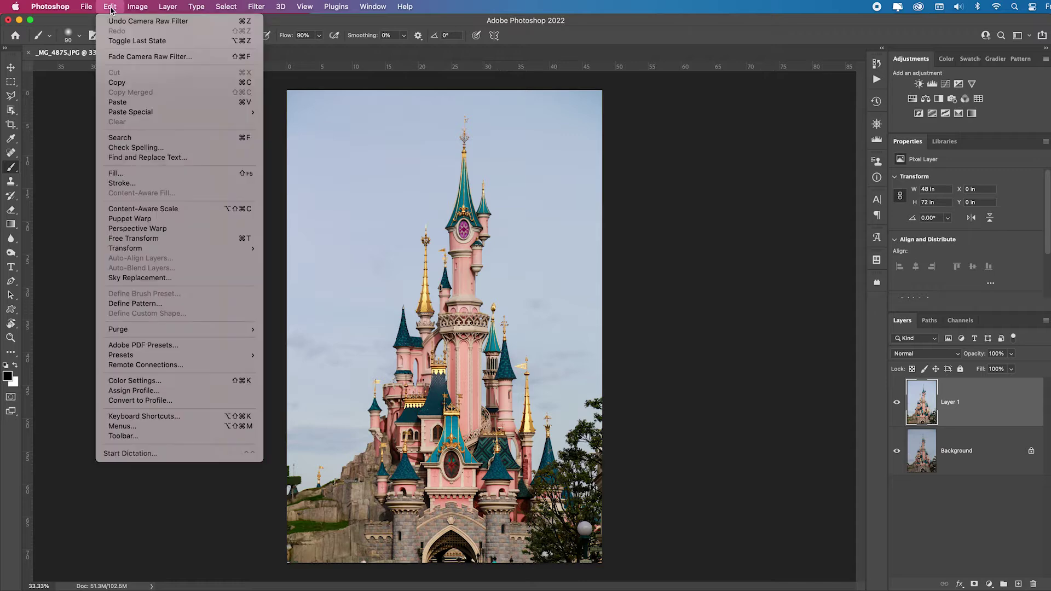
pyautogui.click(202, 279)
pyautogui.click(904, 77)
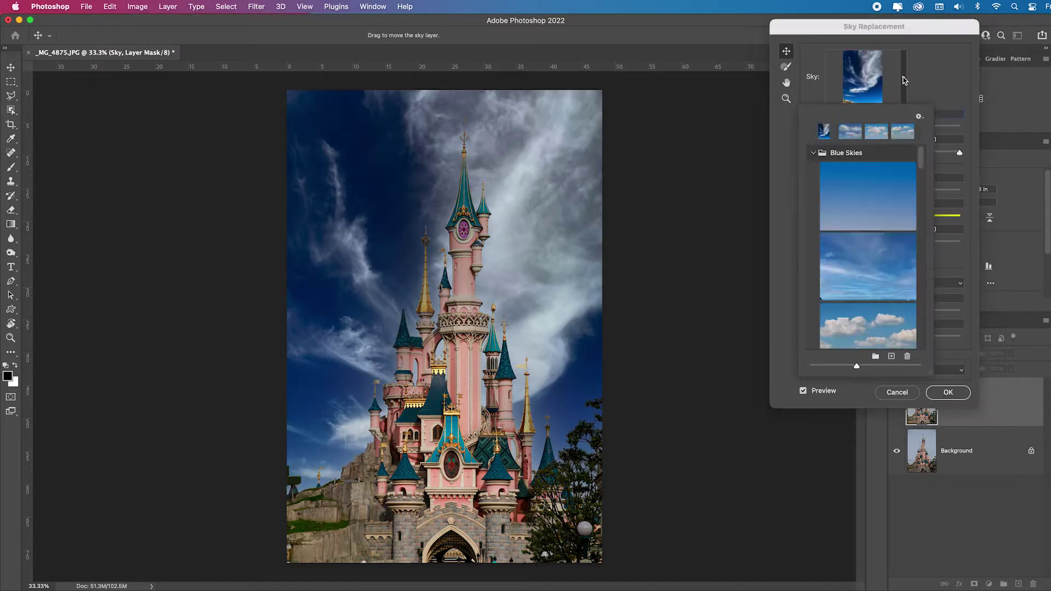
pyautogui.scroll(2, 882, 170)
pyautogui.click(883, 172)
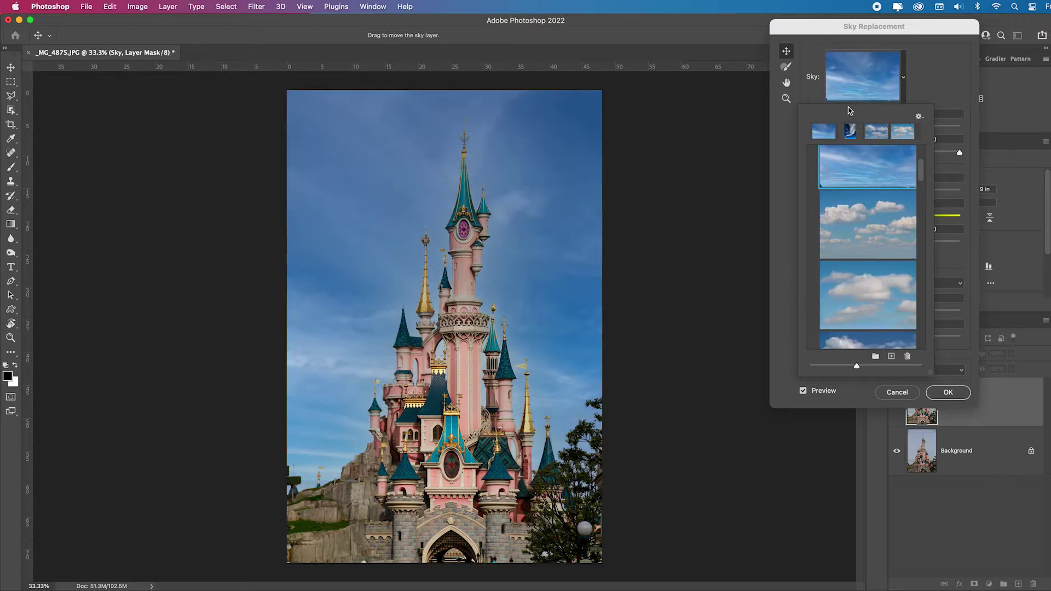
pyautogui.click(935, 79)
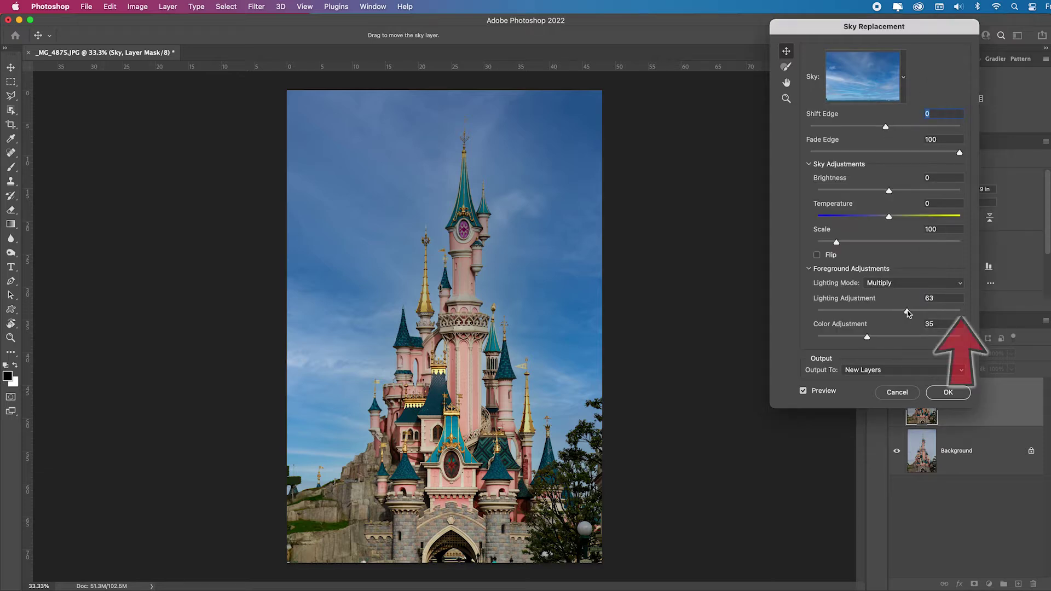
# Set Lighting Adjustment to 19 and Color Adjustment to 12, apply, and collapse the Sky Replacement Group
pyautogui.moveTo(905, 311); pyautogui.dragTo(966, 316)
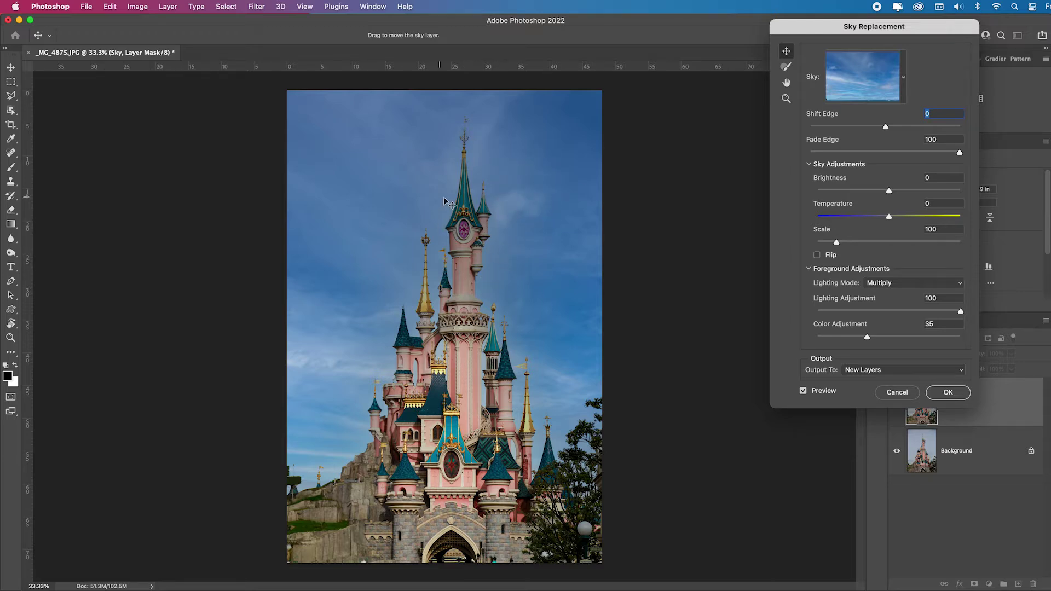
pyautogui.moveTo(955, 312); pyautogui.dragTo(844, 311)
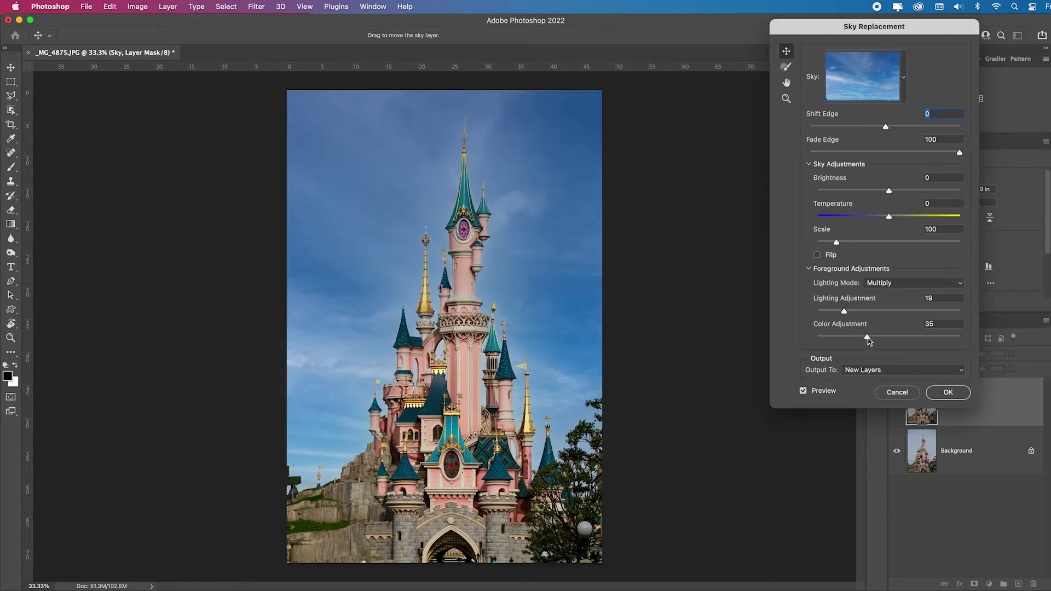
pyautogui.moveTo(868, 338); pyautogui.dragTo(872, 312)
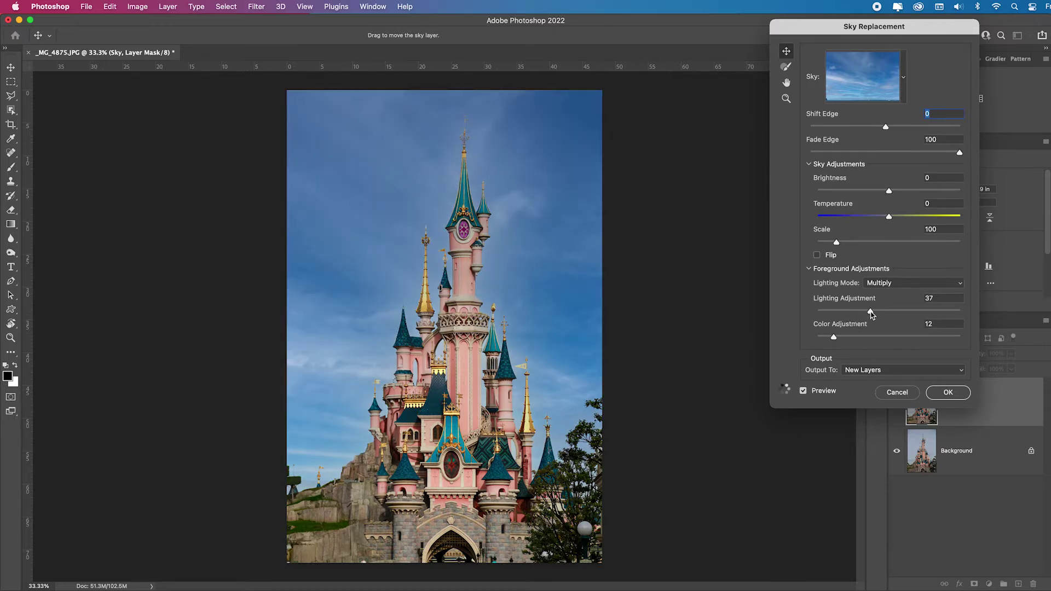
pyautogui.click(948, 393)
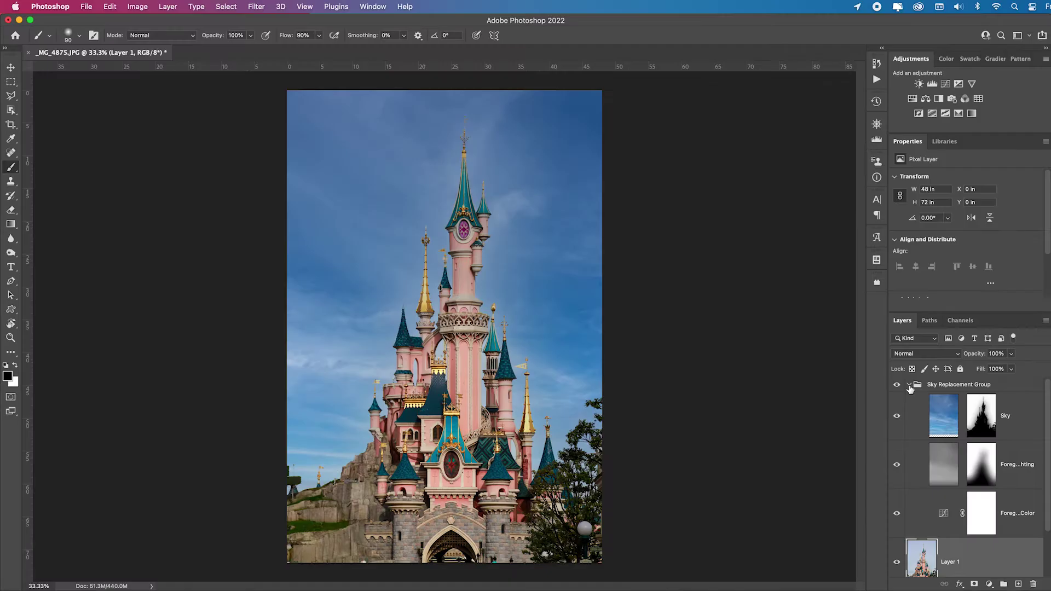
pyautogui.click(770, 182)
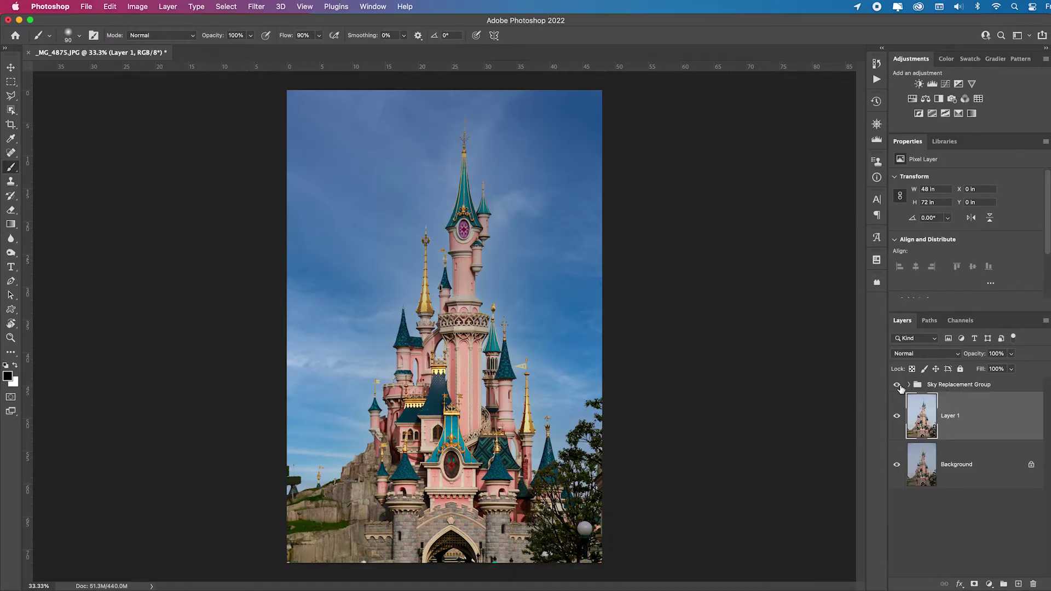
# Compare with the new sky hidden, then draw an Object Selection rectangle around the castle
pyautogui.click(897, 386)
pyautogui.click(897, 386)
pyautogui.moveTo(10, 111); pyautogui.dragTo(57, 111)
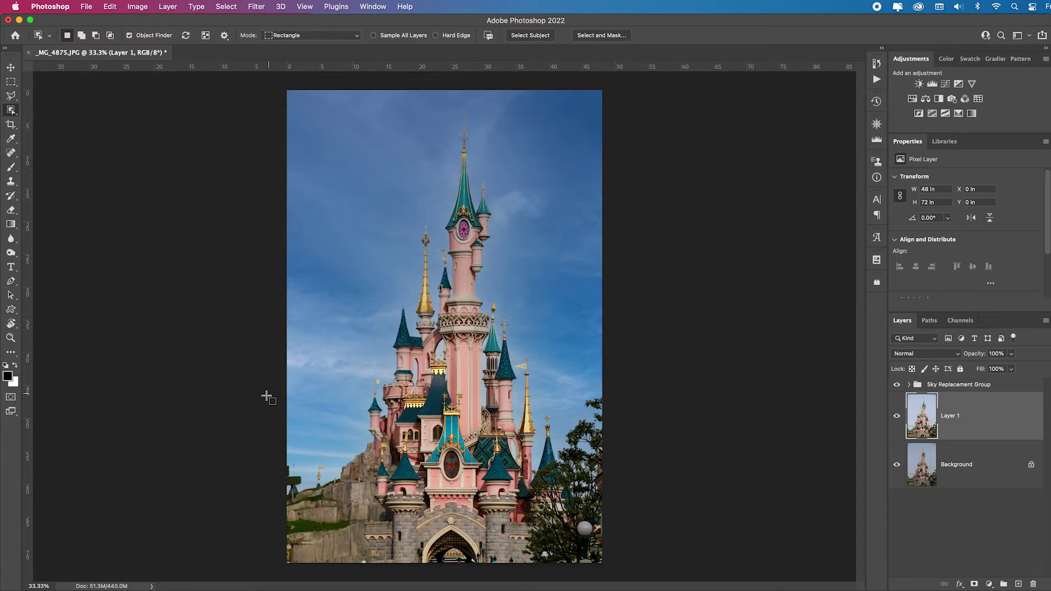
pyautogui.moveTo(277, 383); pyautogui.dragTo(887, 559)
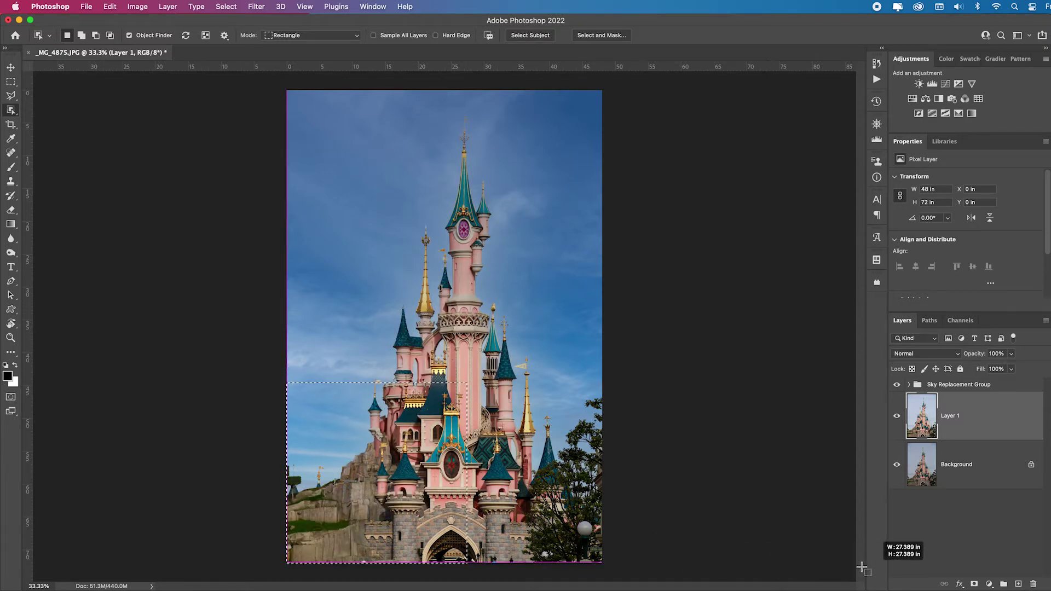
# In Select and Mask, brush the tree-sky edge with an enlarged Refine Edge Brush and output a masked layer
pyautogui.click(623, 37)
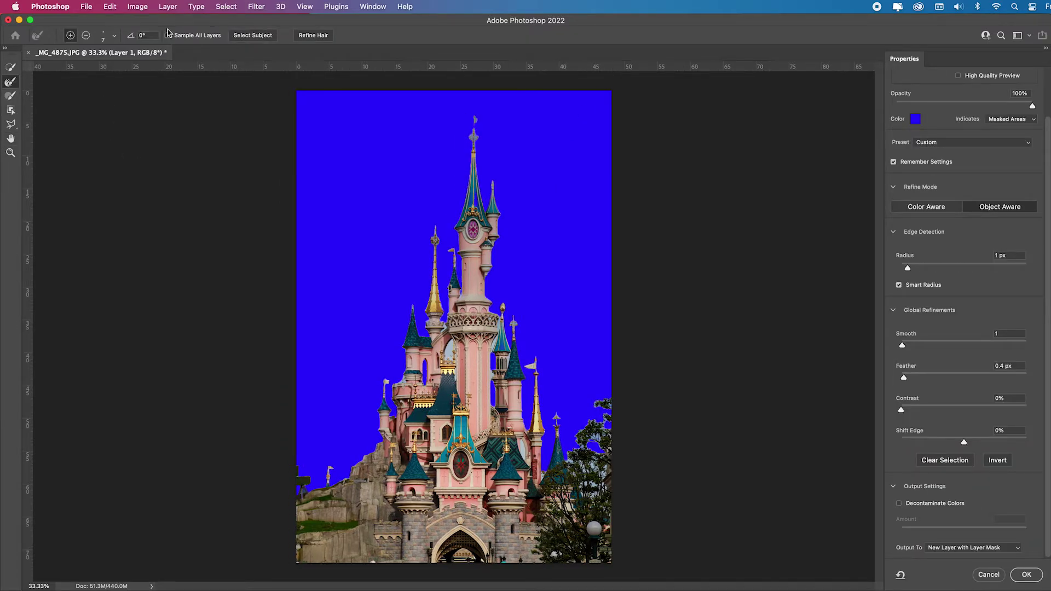
pyautogui.click(18, 83)
pyautogui.press(']')
pyautogui.press(']')
pyautogui.press(']')
pyautogui.press(']')
pyautogui.press(']')
pyautogui.press(']')
pyautogui.press(']')
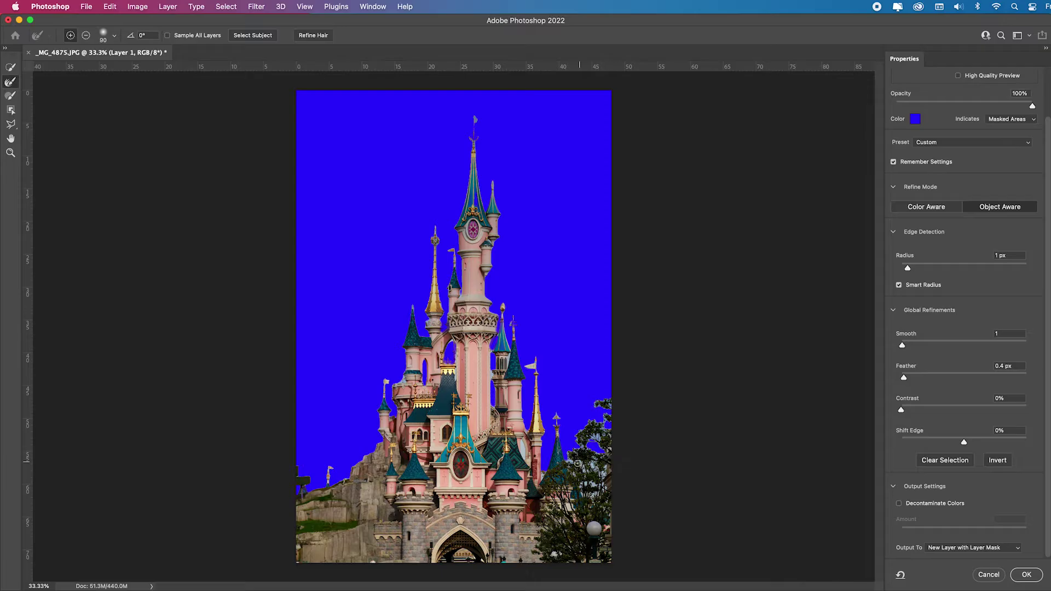
pyautogui.press(']')
pyautogui.press(']')
pyautogui.press(']')
pyautogui.press(']')
pyautogui.press(']')
pyautogui.moveTo(594, 457)
pyautogui.mouseDown()
pyautogui.moveTo(586, 438)
pyautogui.moveTo(602, 427)
pyautogui.moveTo(582, 393)
pyautogui.mouseUp()
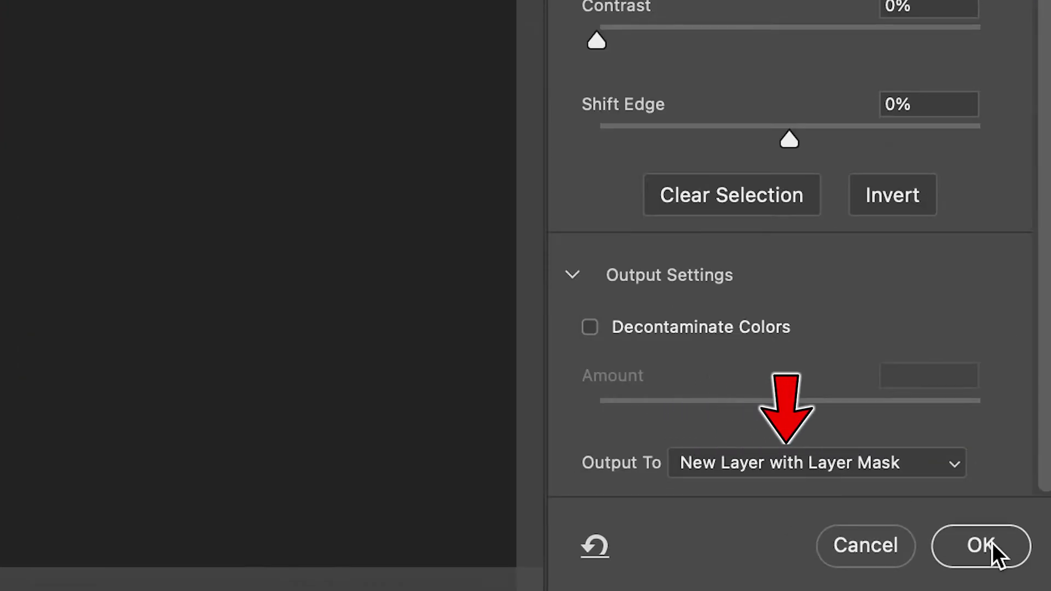
pyautogui.click(992, 543)
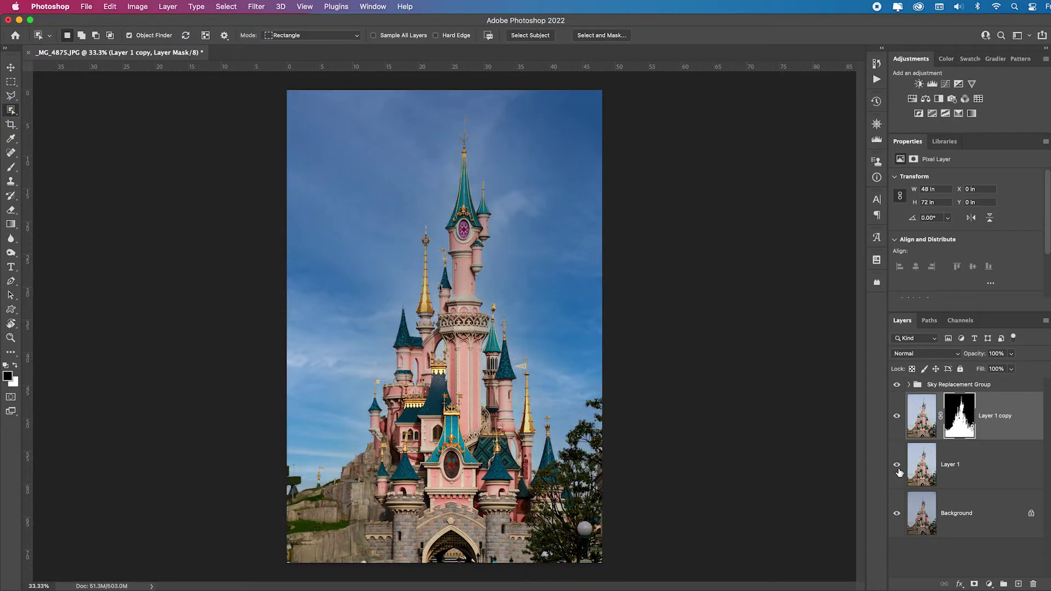
# Move Layer 1 copy above the Sky Replacement Group and add a Levels adjustment (48, 1.77, 226) beneath it
pyautogui.moveTo(1020, 412); pyautogui.dragTo(1019, 382)
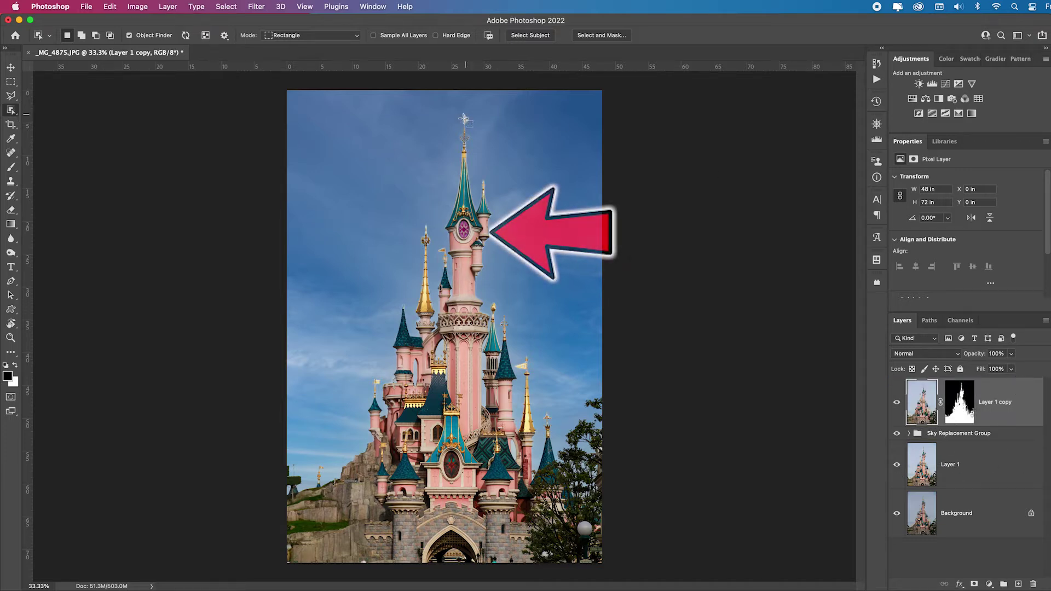
pyautogui.press('super+0')
pyautogui.click(959, 402)
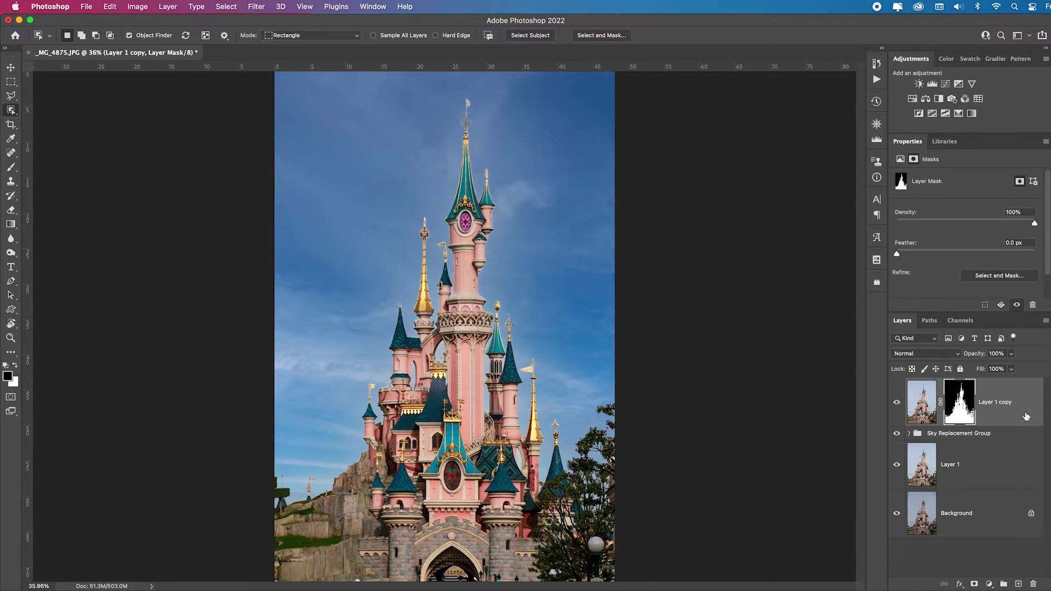
pyautogui.click(1003, 439)
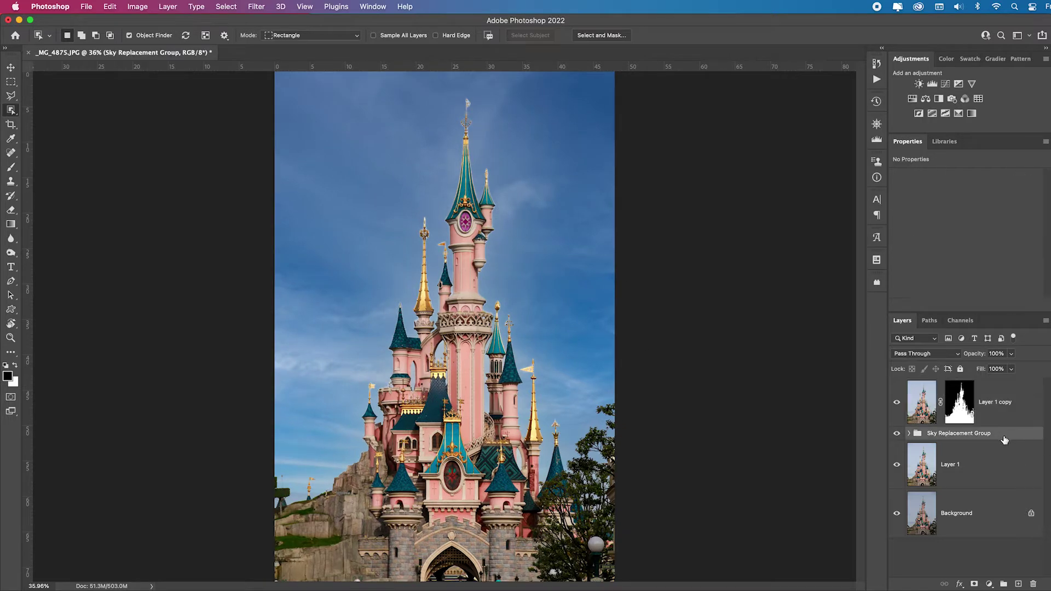
pyautogui.click(933, 84)
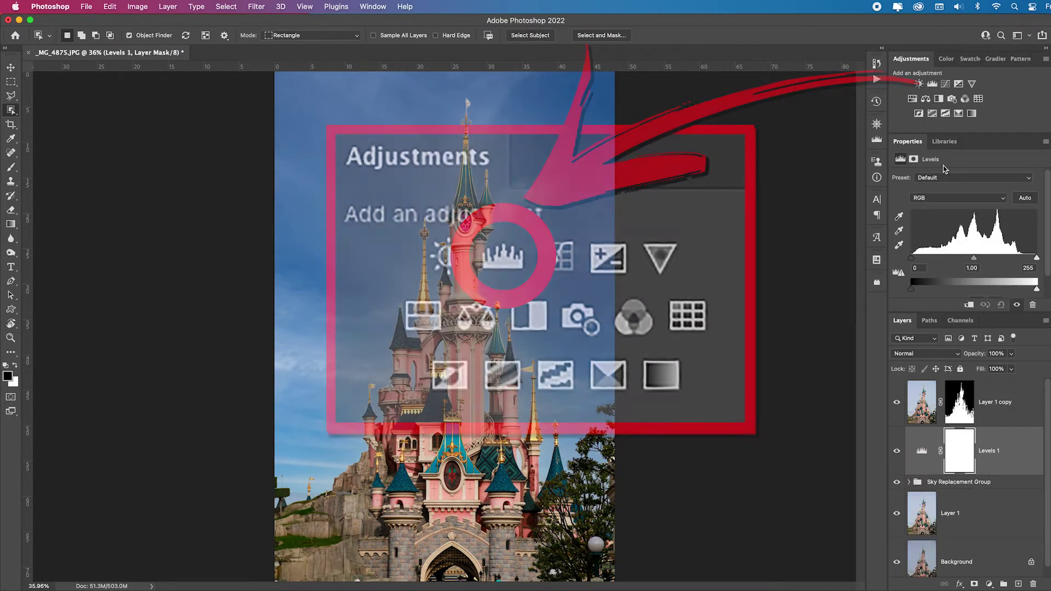
pyautogui.moveTo(911, 257); pyautogui.dragTo(934, 263)
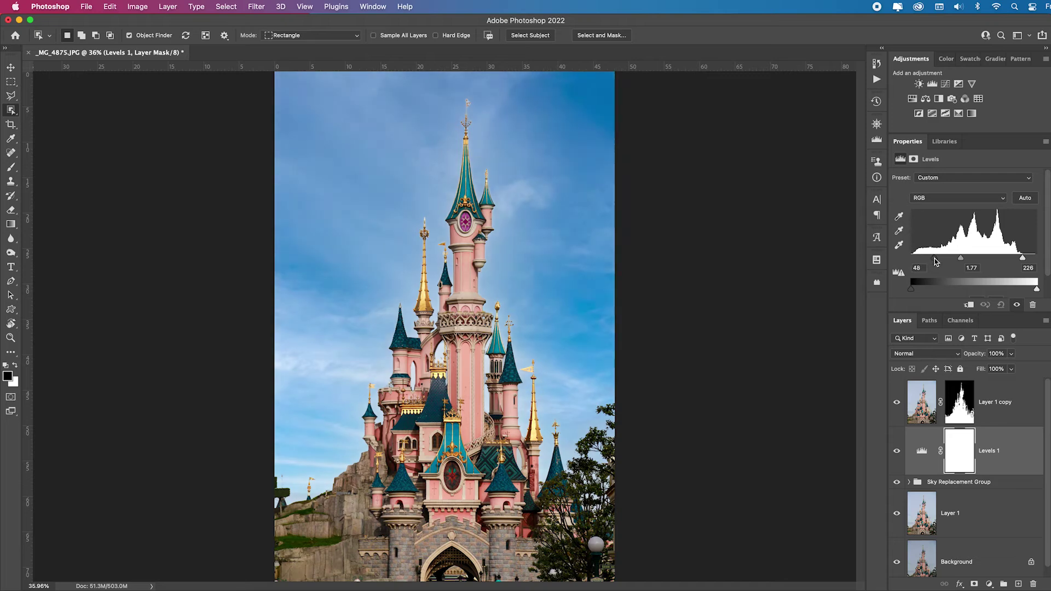
# Apply the Stylize > Oil Paint filter to Layer 1 copy
pyautogui.click(934, 401)
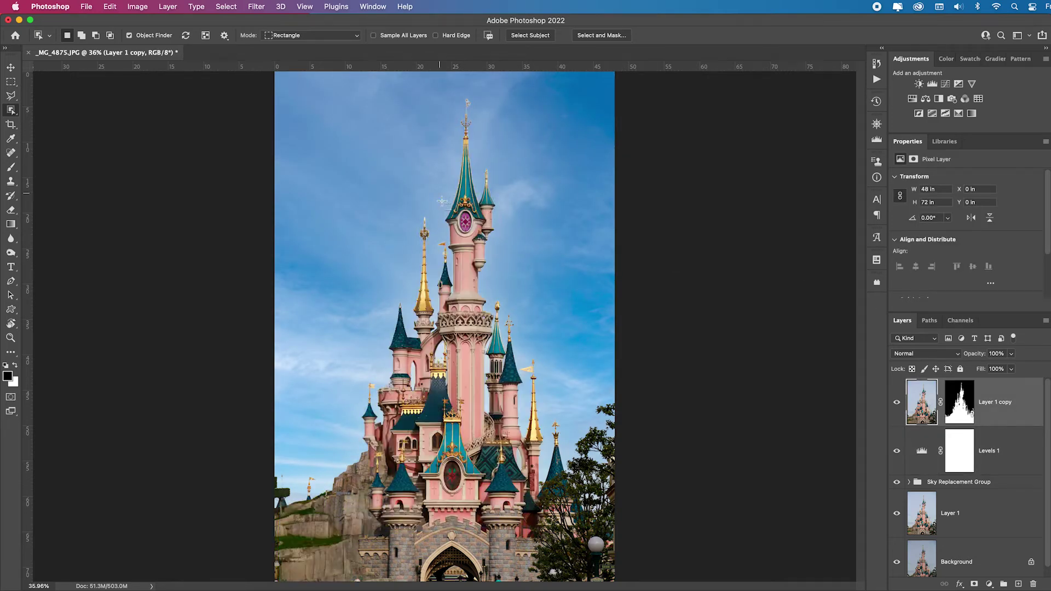
pyautogui.click(258, 7)
pyautogui.moveTo(384, 217)
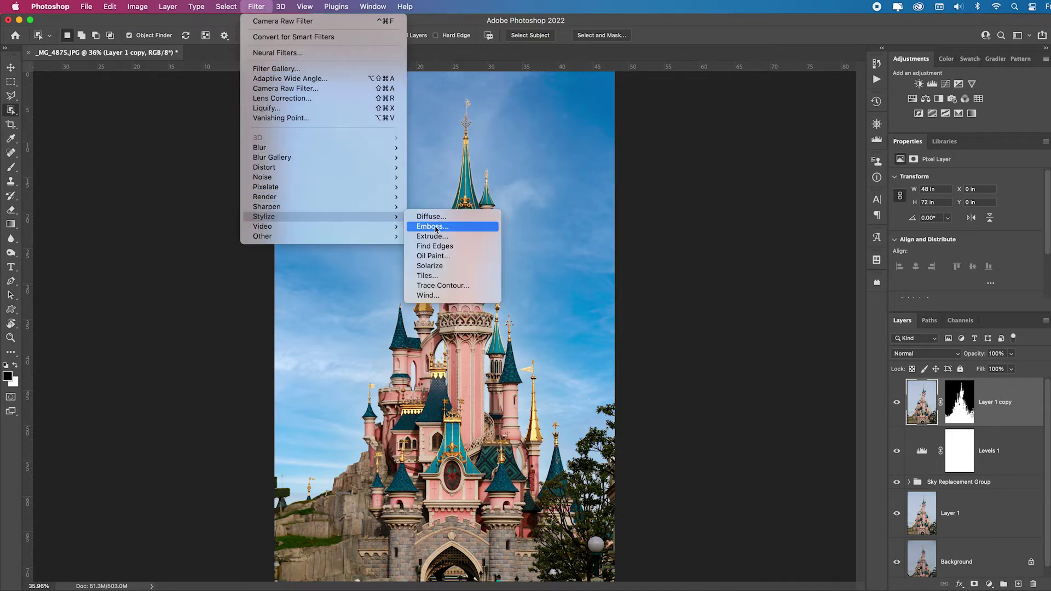
pyautogui.click(450, 257)
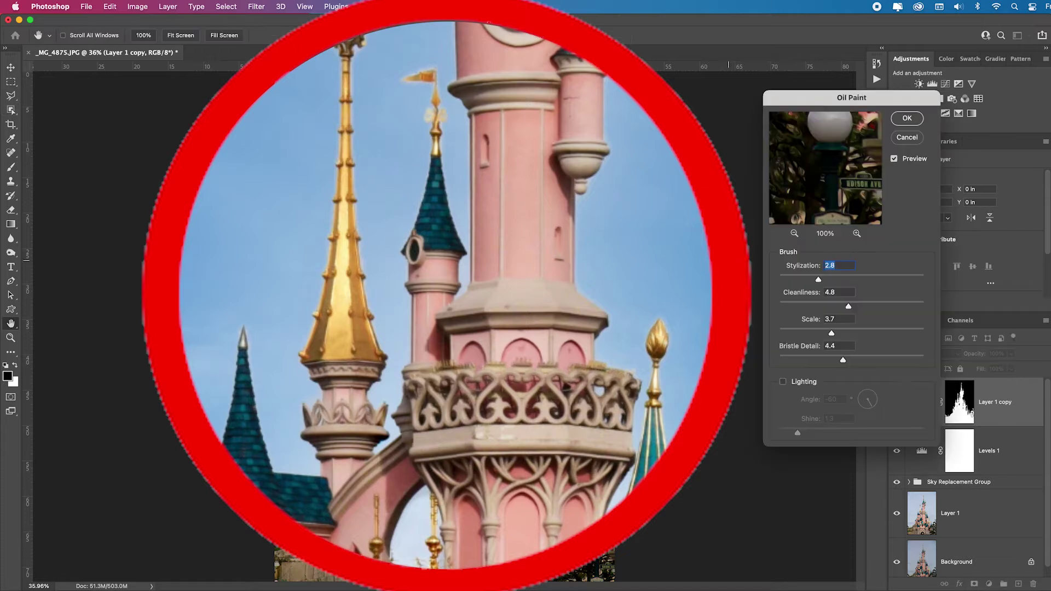
pyautogui.click(903, 118)
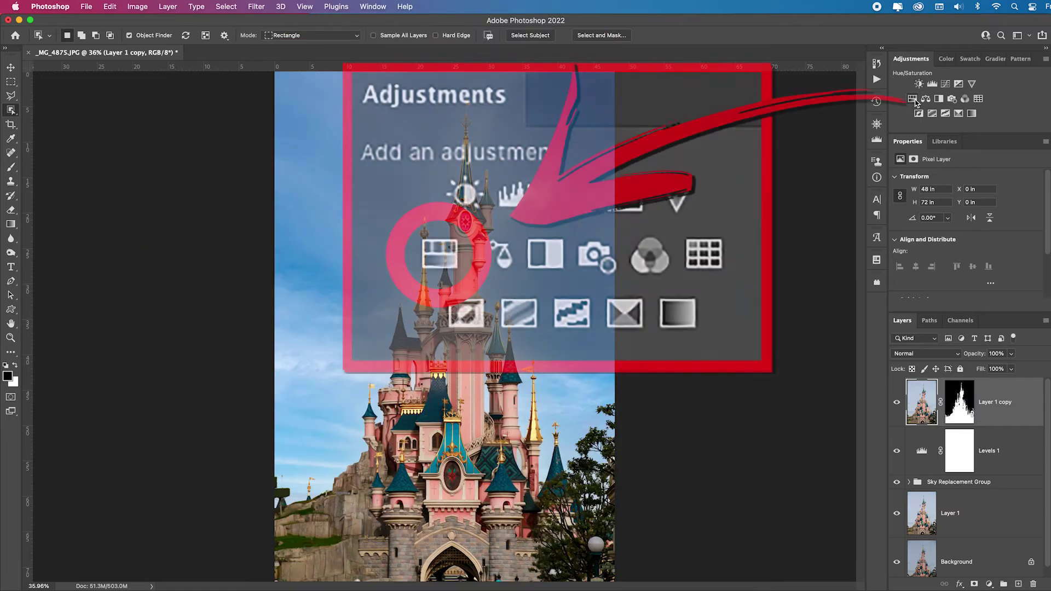
# Add a Hue/Saturation layer at Saturation +23 and stamp all visible layers into Layer 2
pyautogui.click(912, 99)
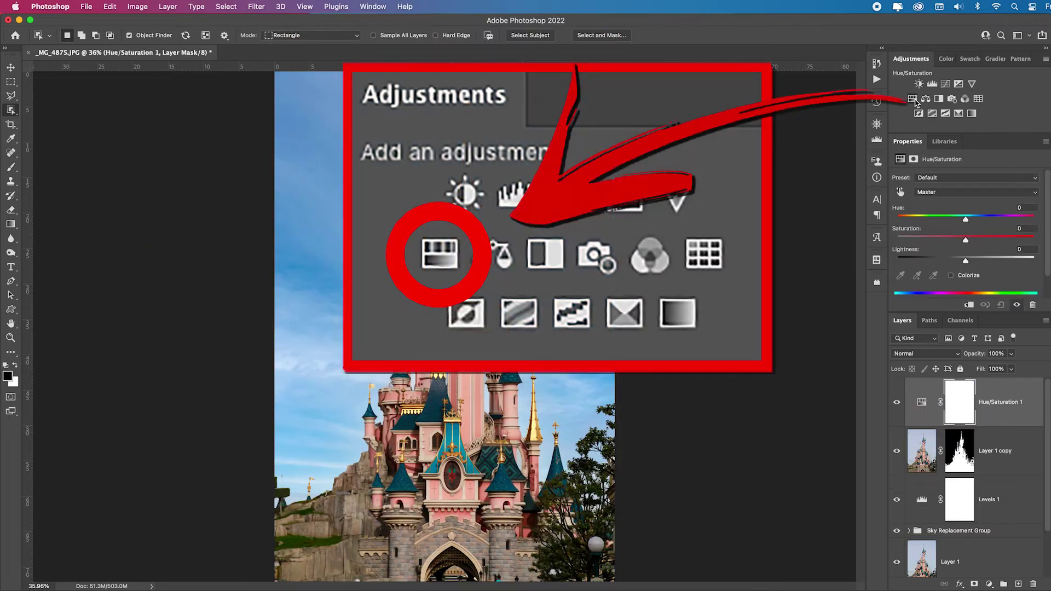
pyautogui.moveTo(967, 244); pyautogui.dragTo(982, 244)
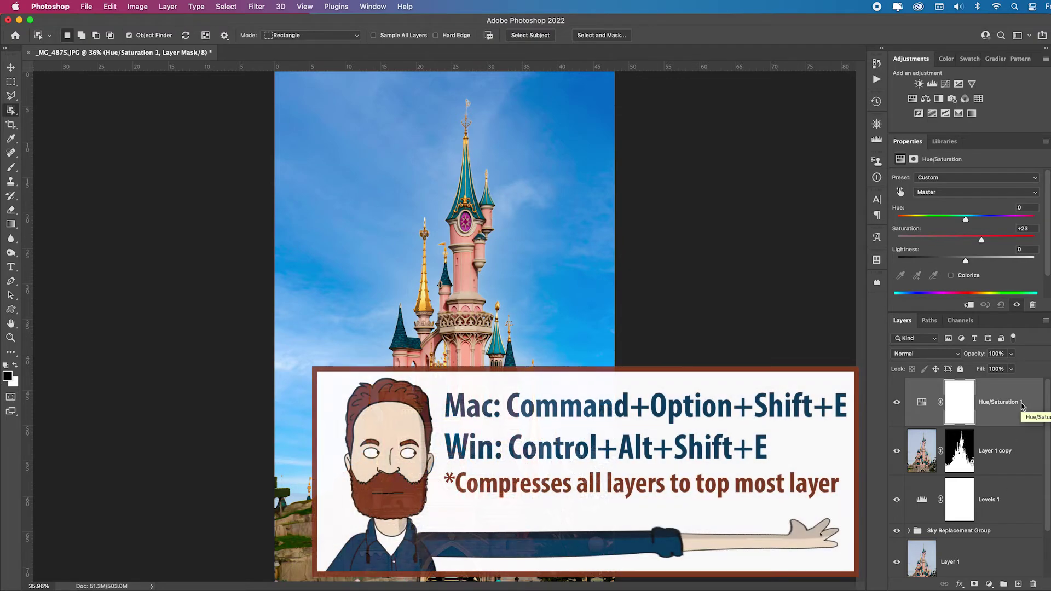
pyautogui.press('super+alt+shift+e')
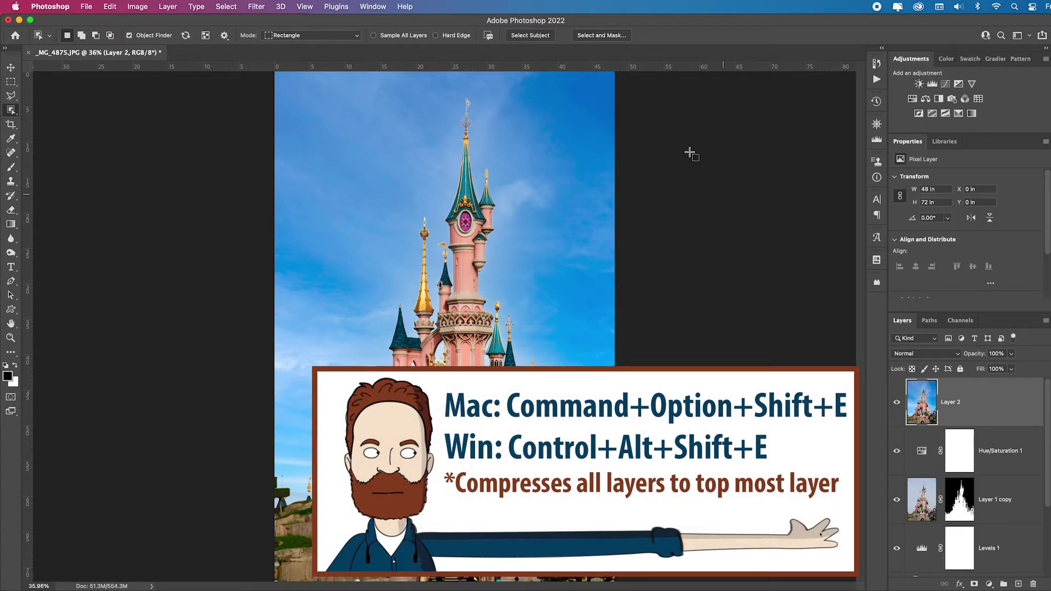
pyautogui.click(234, 9)
# Apply a Camera Raw Filter to Layer 2 with Dehaze +25, Shadows +33 and Exposure +0.50
pyautogui.moveTo(257, 15)
pyautogui.click(294, 89)
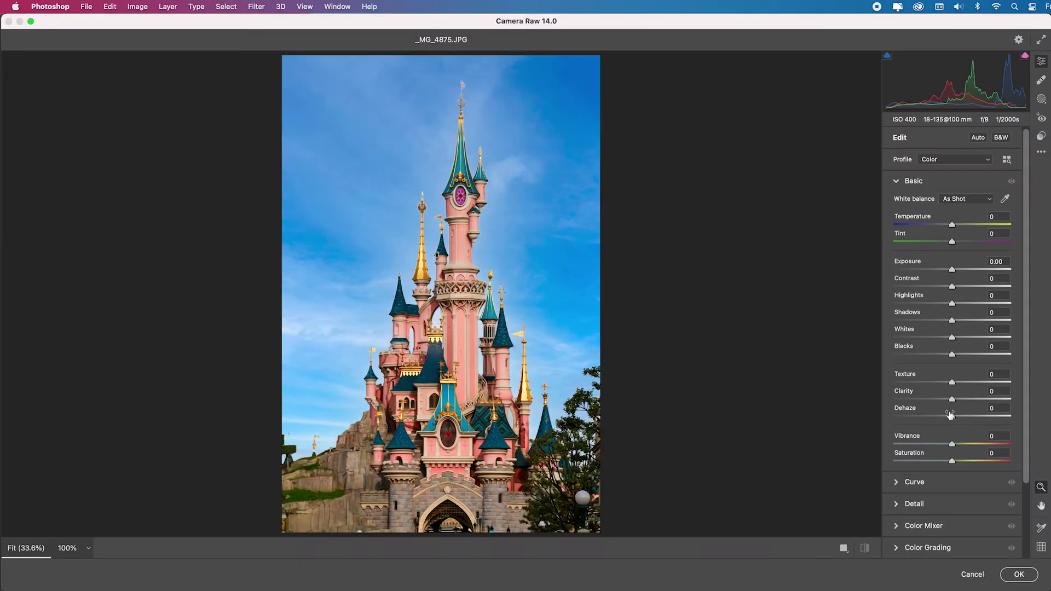
pyautogui.moveTo(952, 416); pyautogui.dragTo(967, 417)
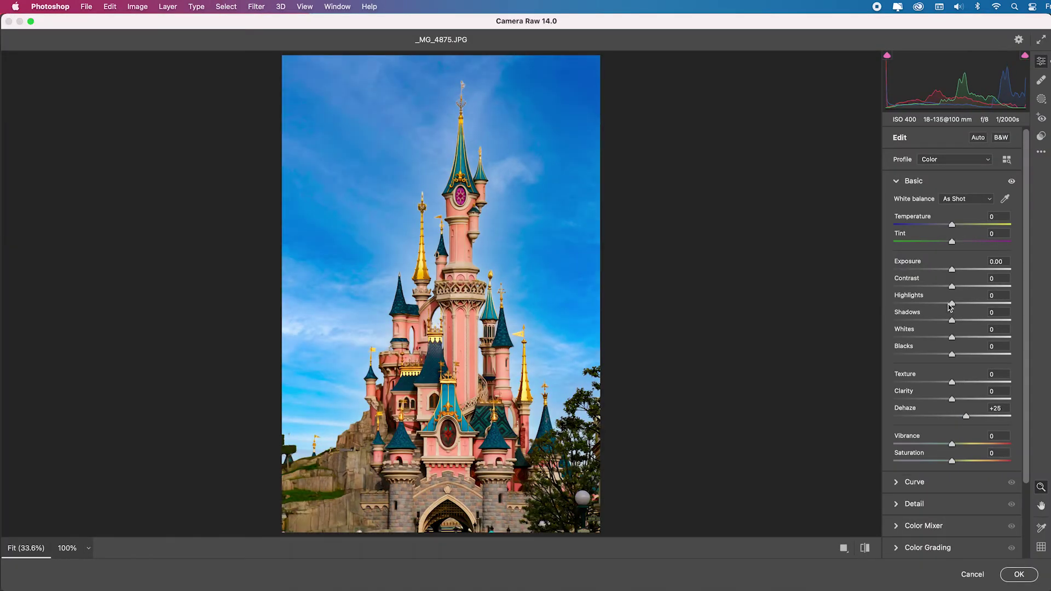
pyautogui.moveTo(952, 321); pyautogui.dragTo(971, 322)
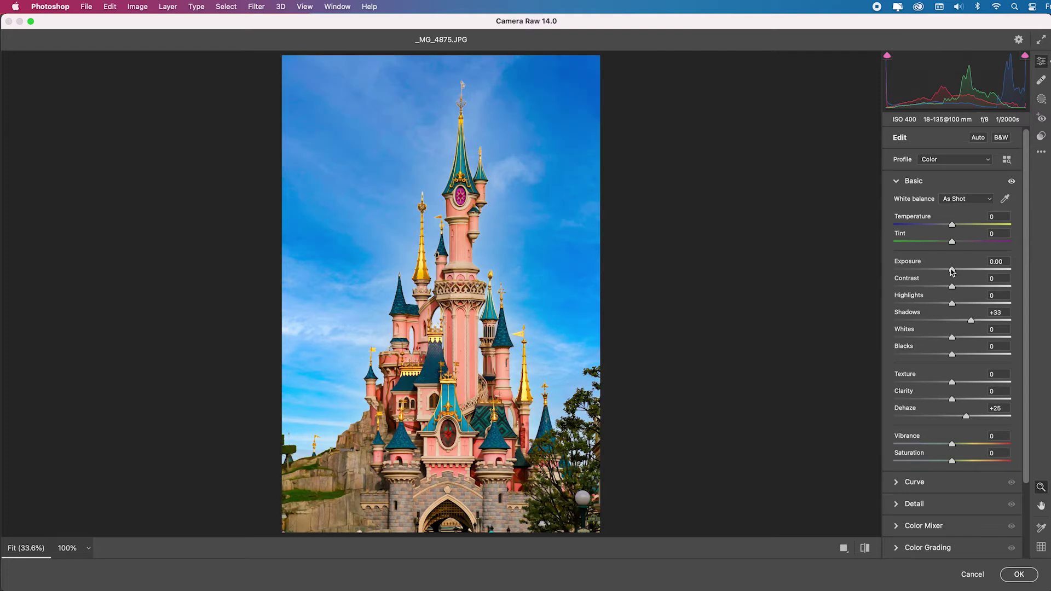
pyautogui.moveTo(952, 271); pyautogui.dragTo(958, 272)
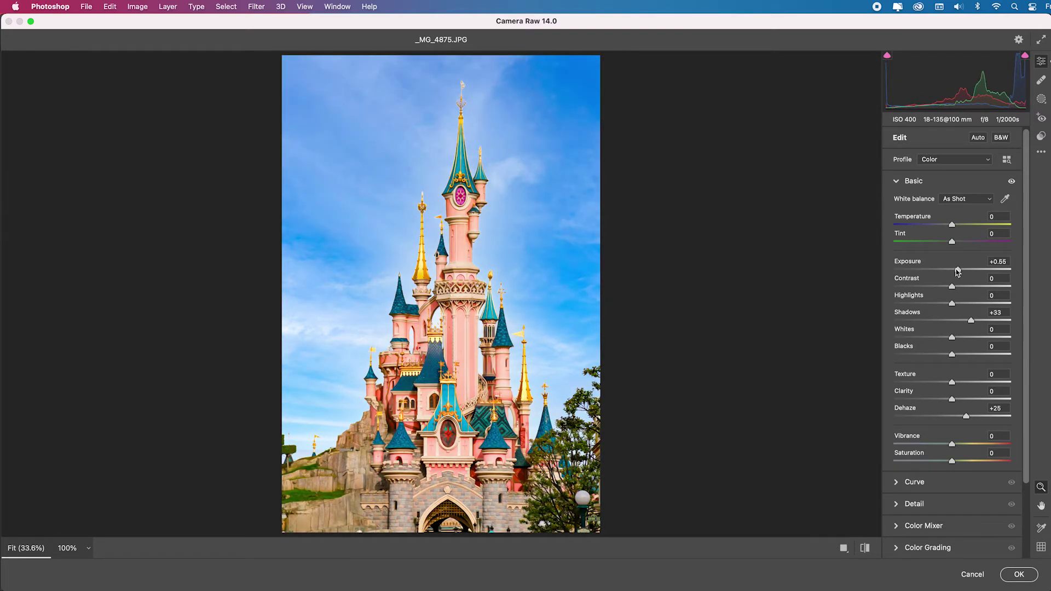
pyautogui.click(1026, 580)
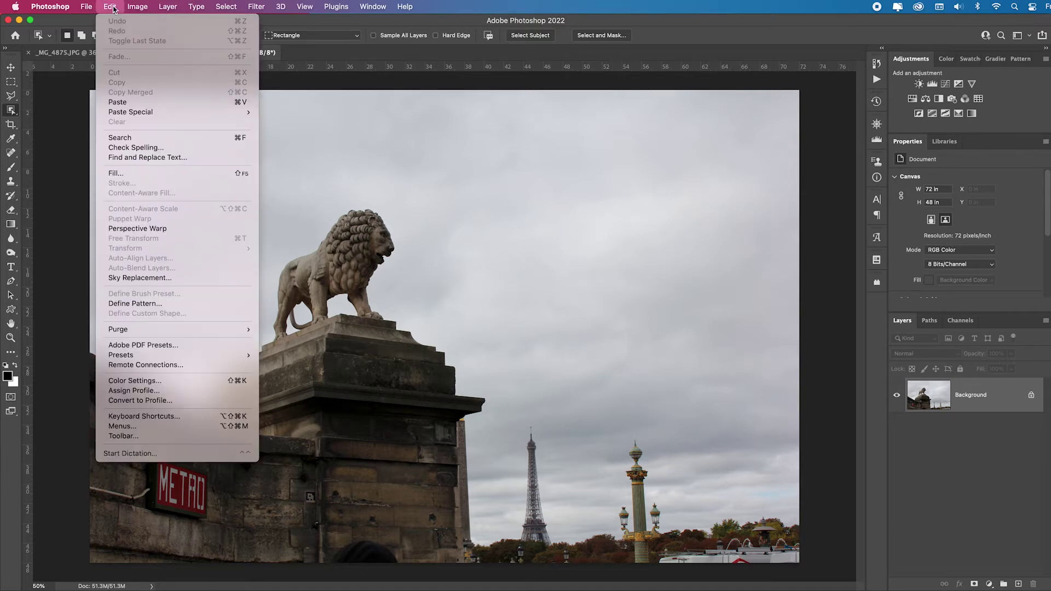
# Open Sky Replacement on _MG_5436.JPG, move its dialog aside, and show the preset skies
pyautogui.click(204, 282)
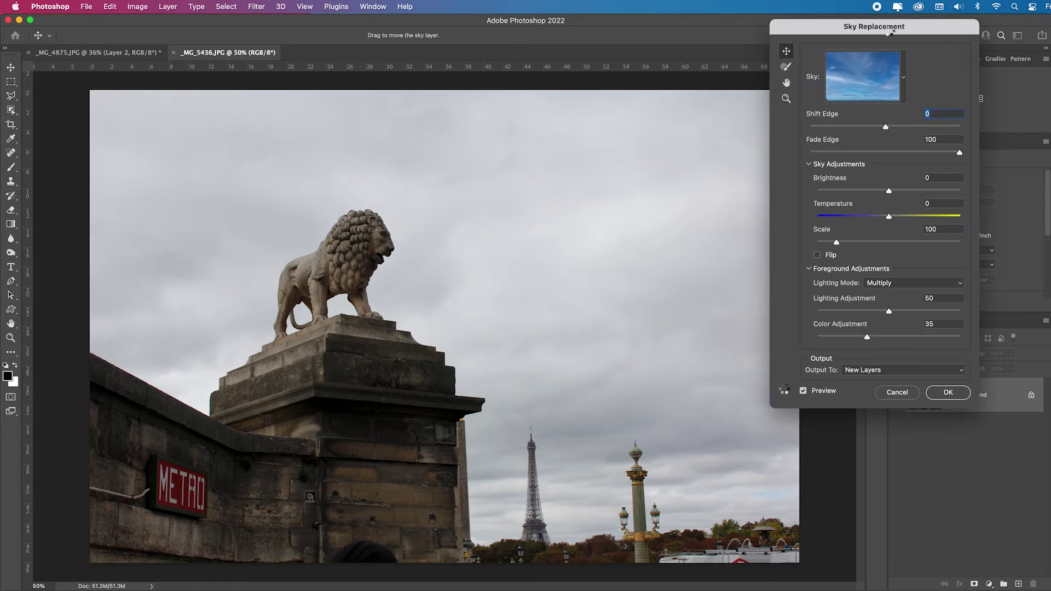
pyautogui.moveTo(890, 30); pyautogui.dragTo(709, 55)
pyautogui.click(722, 101)
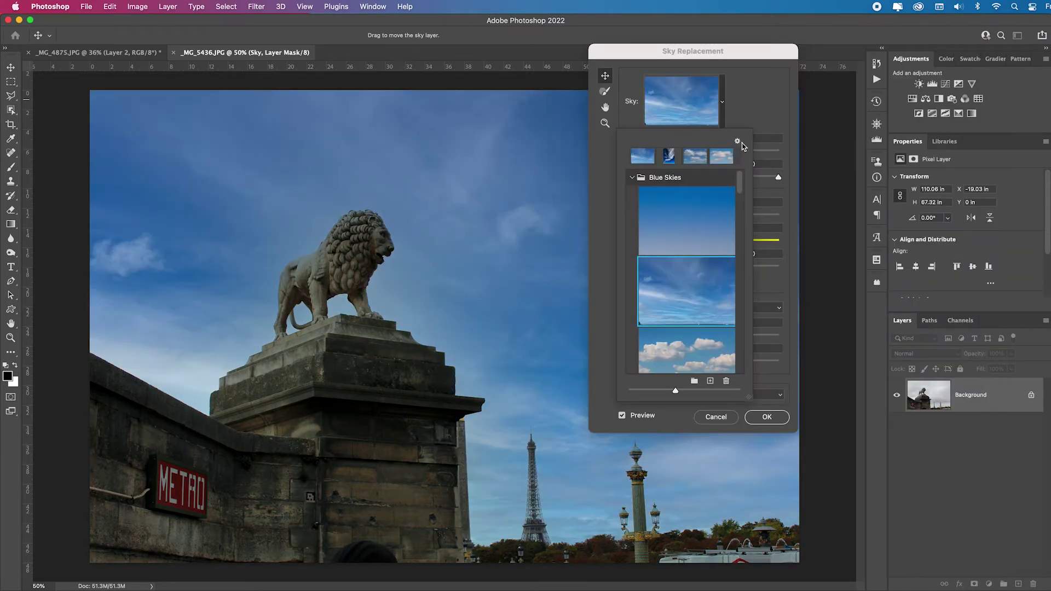
# Choose Get More Skies > Download Free Skies from the sky library's gear menu
pyautogui.click(738, 142)
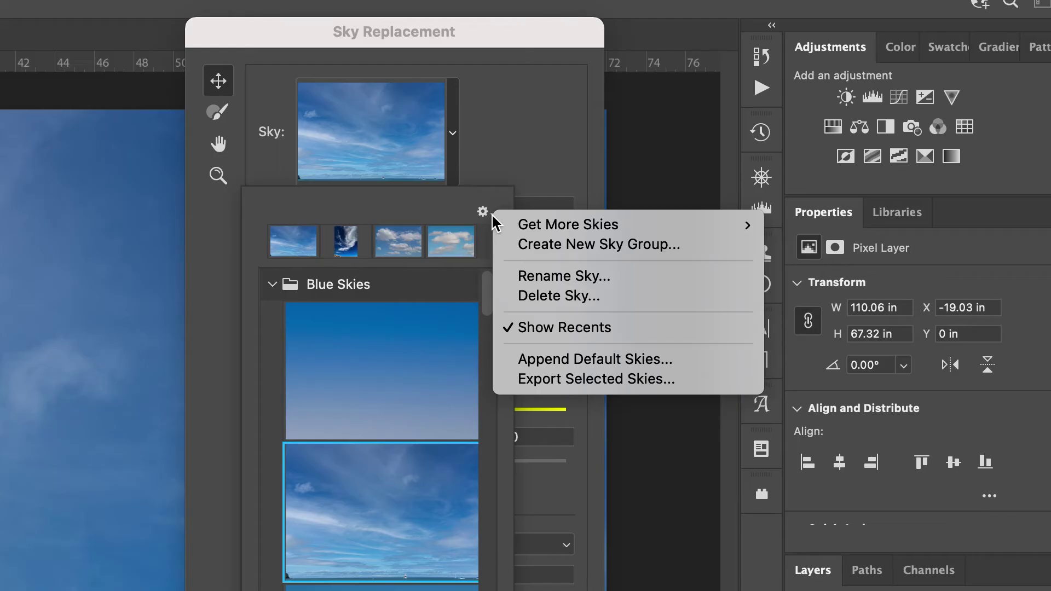
pyautogui.moveTo(550, 225)
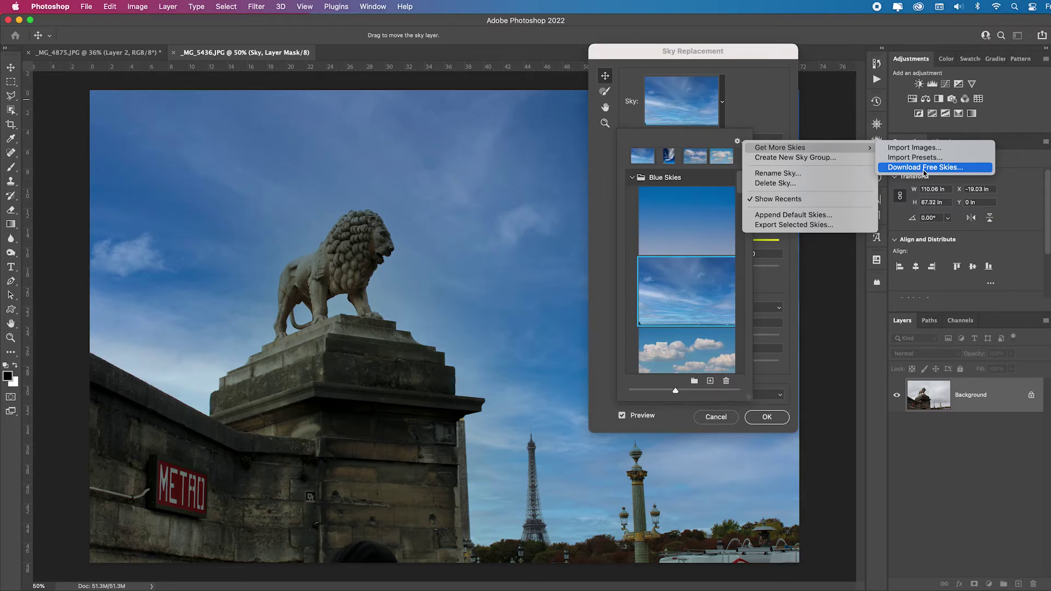
pyautogui.click(924, 171)
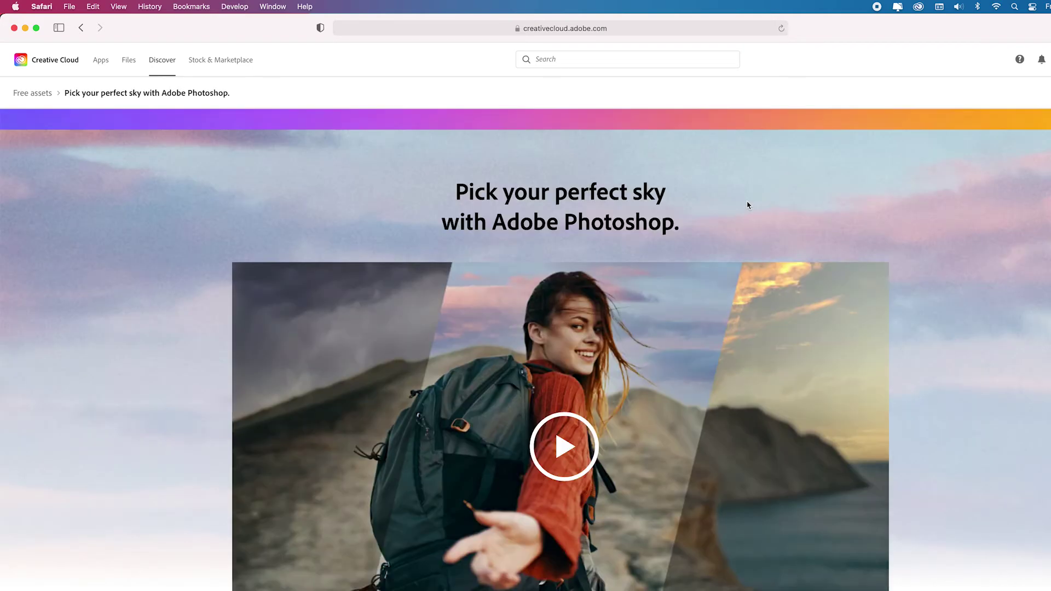
# Scroll down the 'Pick your perfect sky' page to look over the free sky packs
pyautogui.scroll(-5, 743, 219)
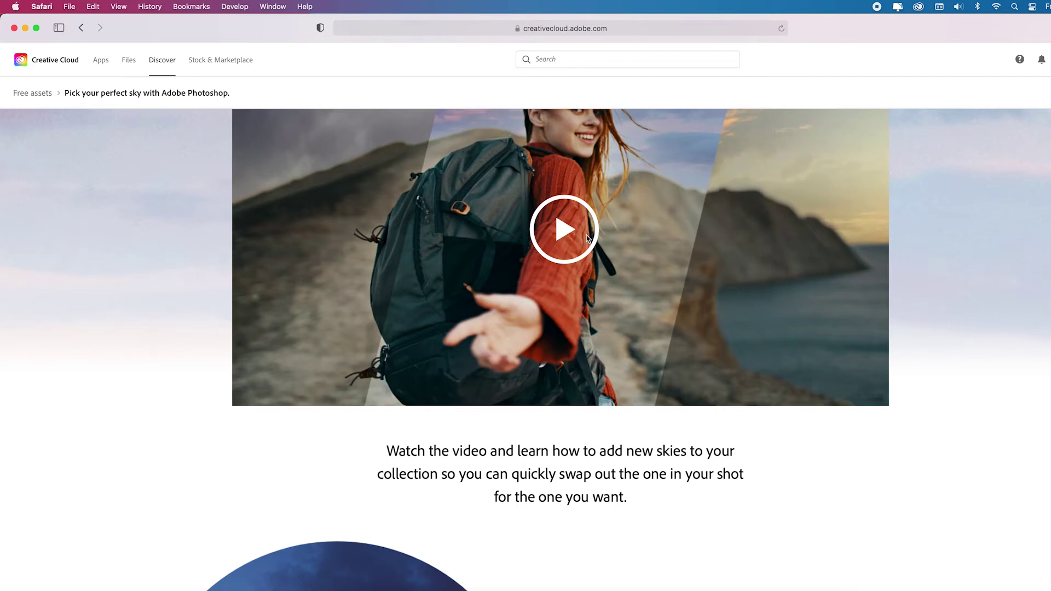
pyautogui.scroll(-10, 604, 241)
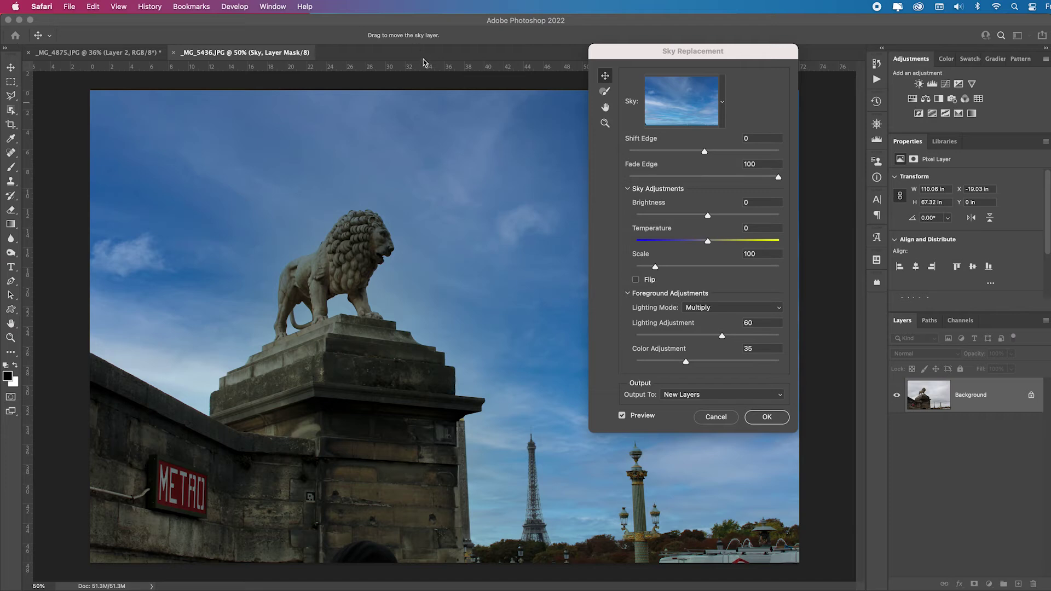
# Start a sky preset import and browse to Movies > Whats NEW PS2022 > Sky Replacement
pyautogui.click(737, 110)
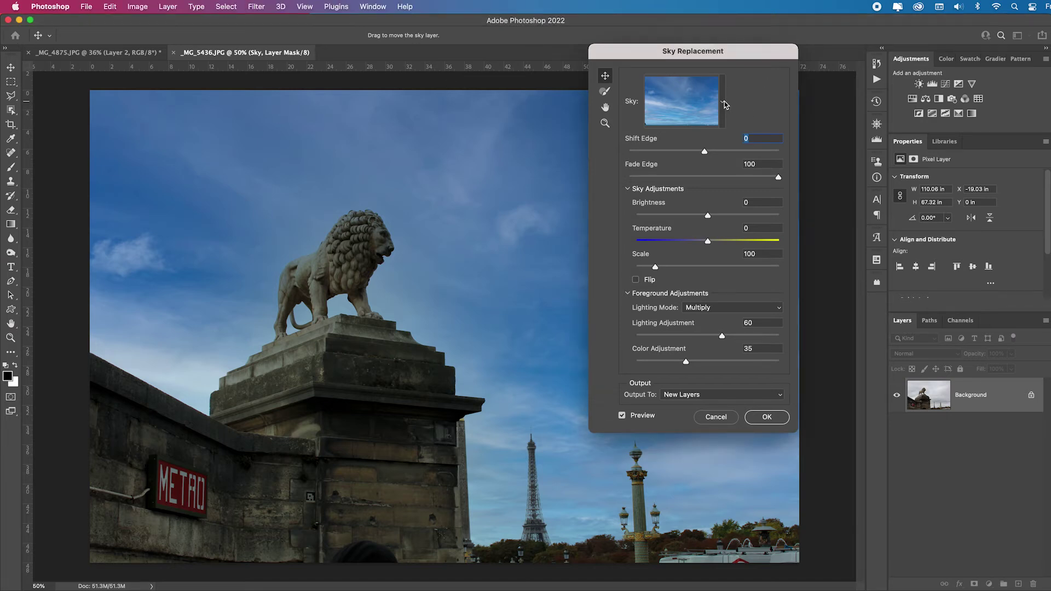
pyautogui.click(724, 103)
pyautogui.click(738, 141)
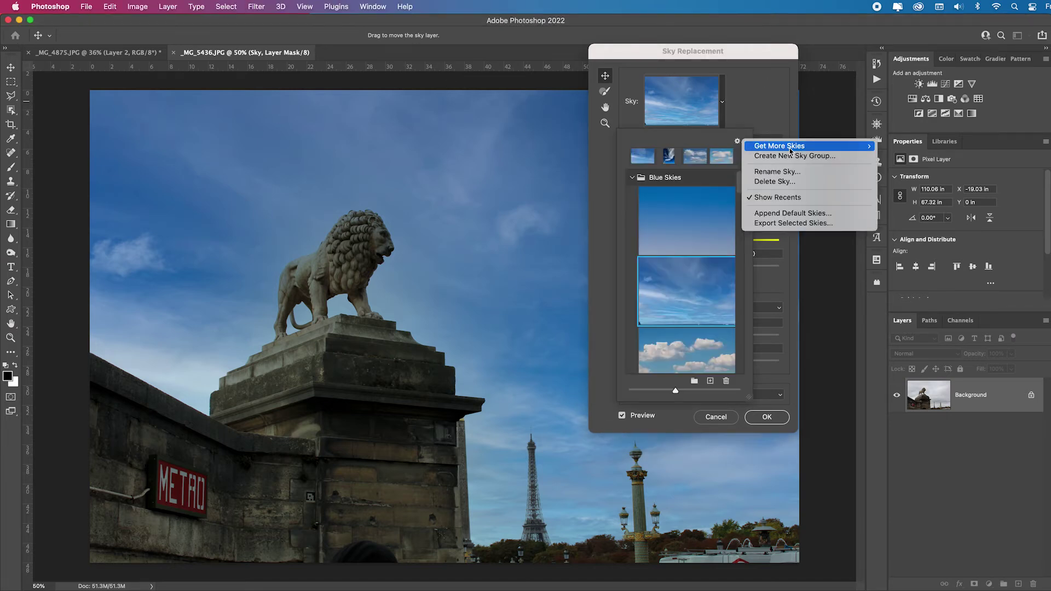
pyautogui.moveTo(810, 147)
pyautogui.click(917, 156)
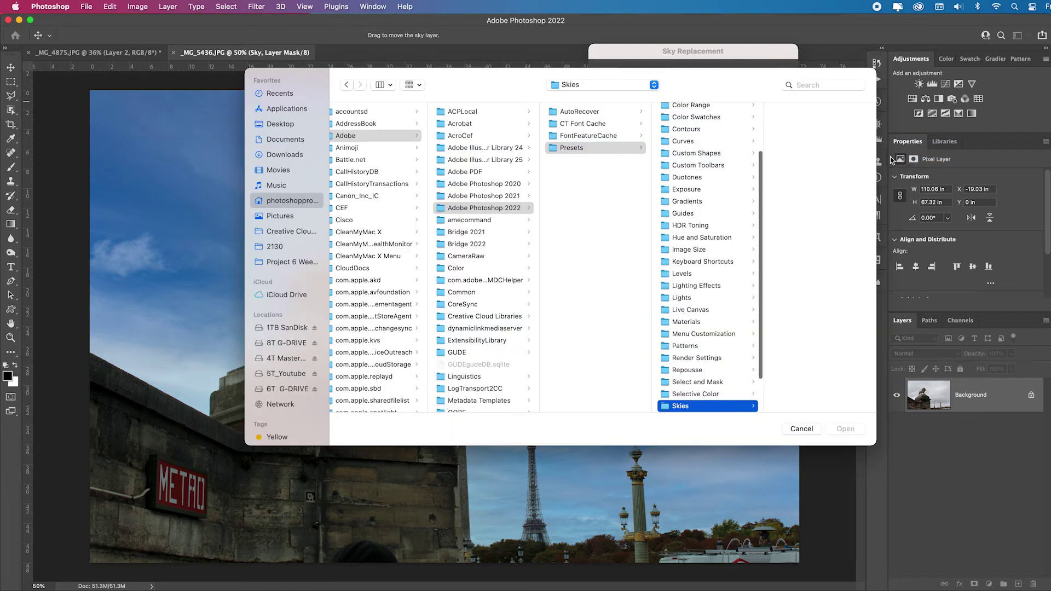
pyautogui.click(279, 170)
pyautogui.click(383, 292)
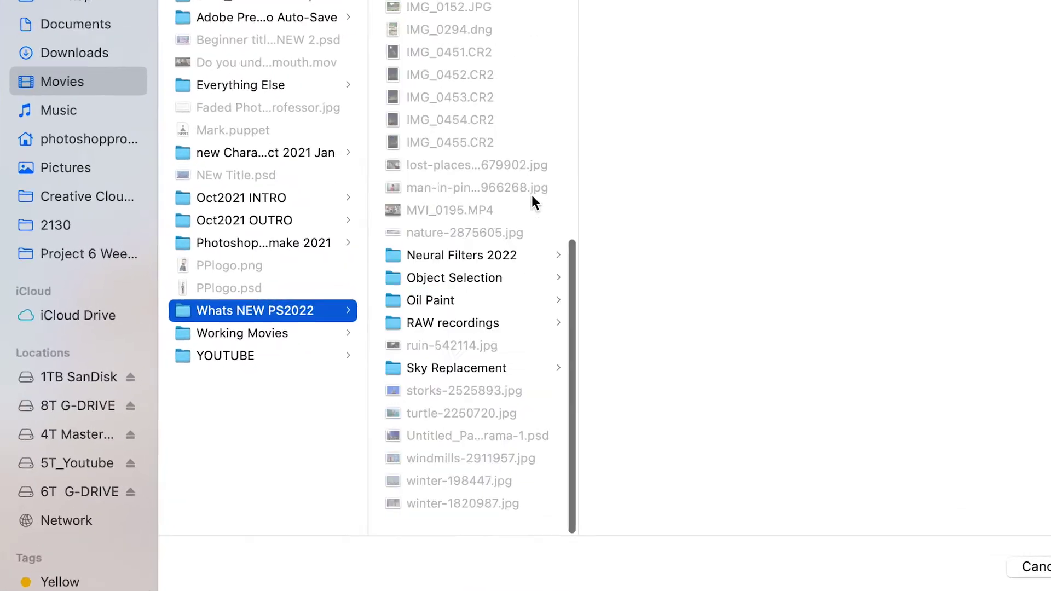
pyautogui.click(524, 368)
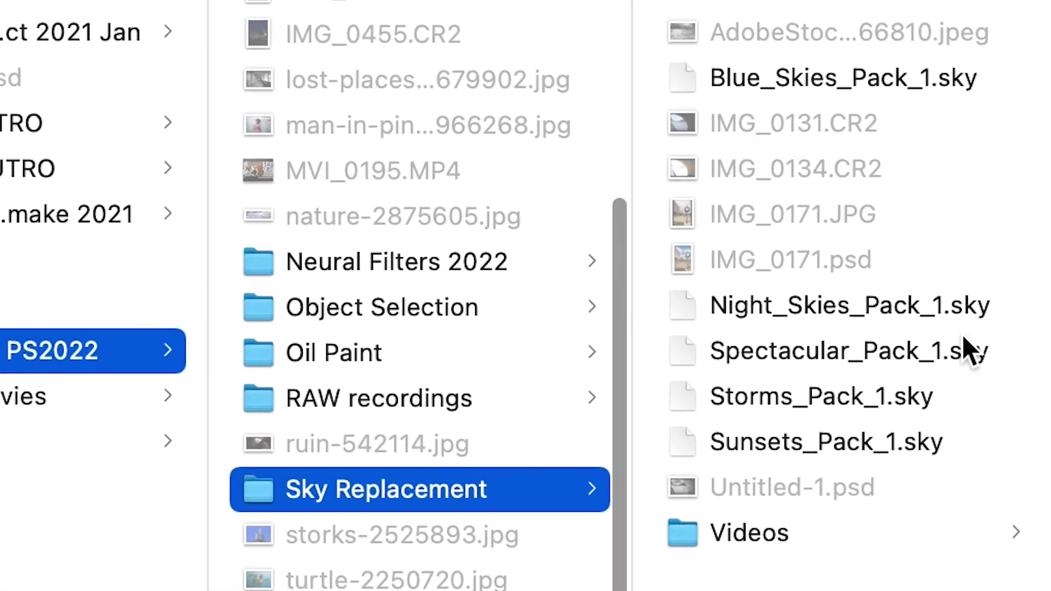
# Select all five packs: Blue Skies, Night Skies, Spectacular, Storms and Sunsets .sky files
pyautogui.click(917, 68)
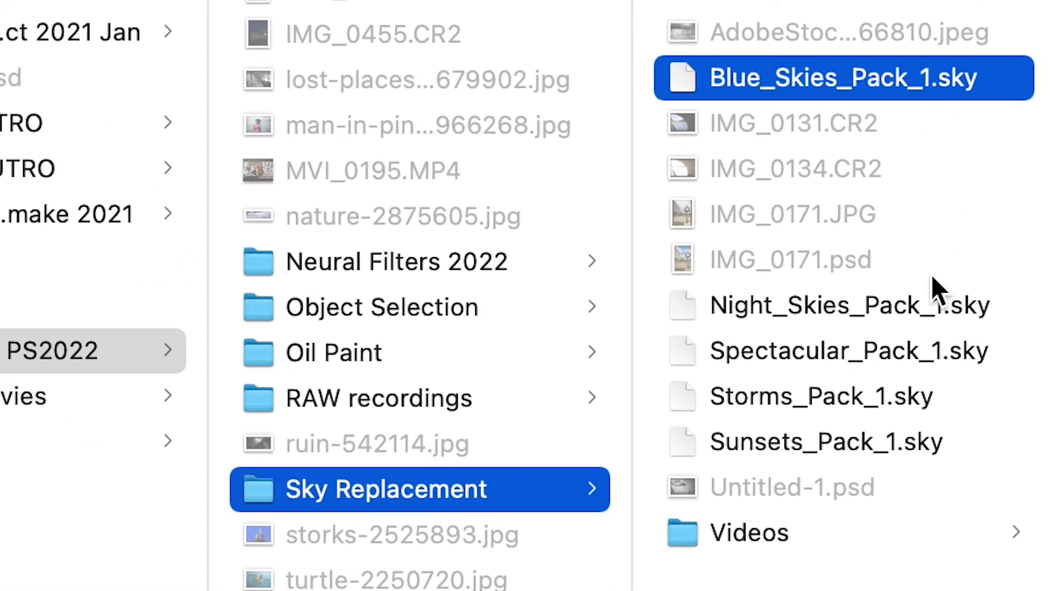
pyautogui.keyDown('super'); pyautogui.click(873, 305); pyautogui.keyUp('super')
pyautogui.keyDown('super'); pyautogui.click(950, 350); pyautogui.keyUp('super')
pyautogui.keyDown('super'); pyautogui.click(931, 395); pyautogui.keyUp('super')
pyautogui.keyDown('super'); pyautogui.click(891, 441); pyautogui.keyUp('super')
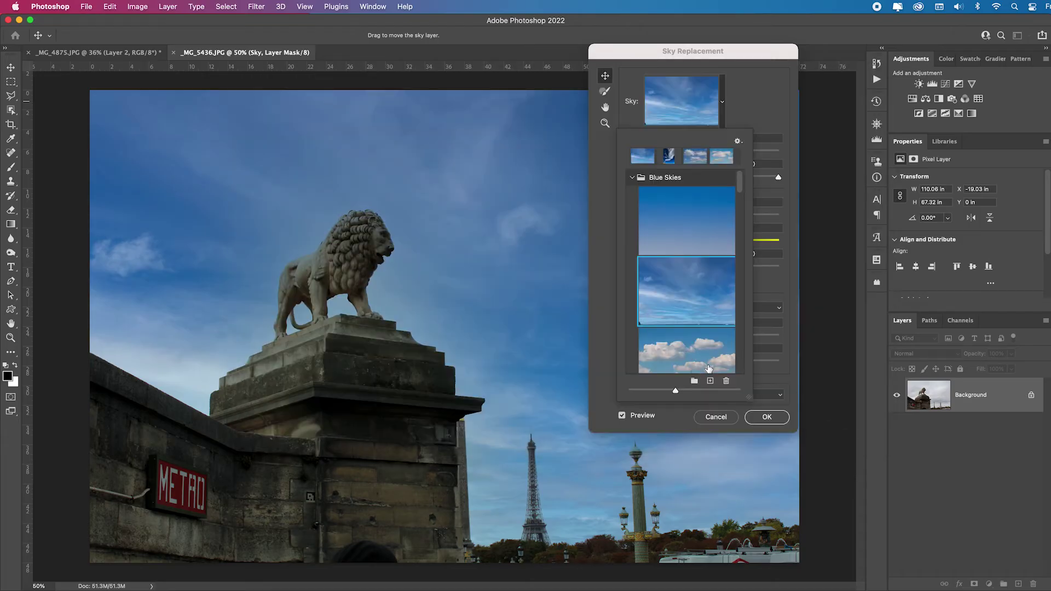
# Collapse the Blue Skies and Spectacular groups and preview the Blue_Skies_Pack_1 skies
pyautogui.click(633, 178)
pyautogui.click(633, 194)
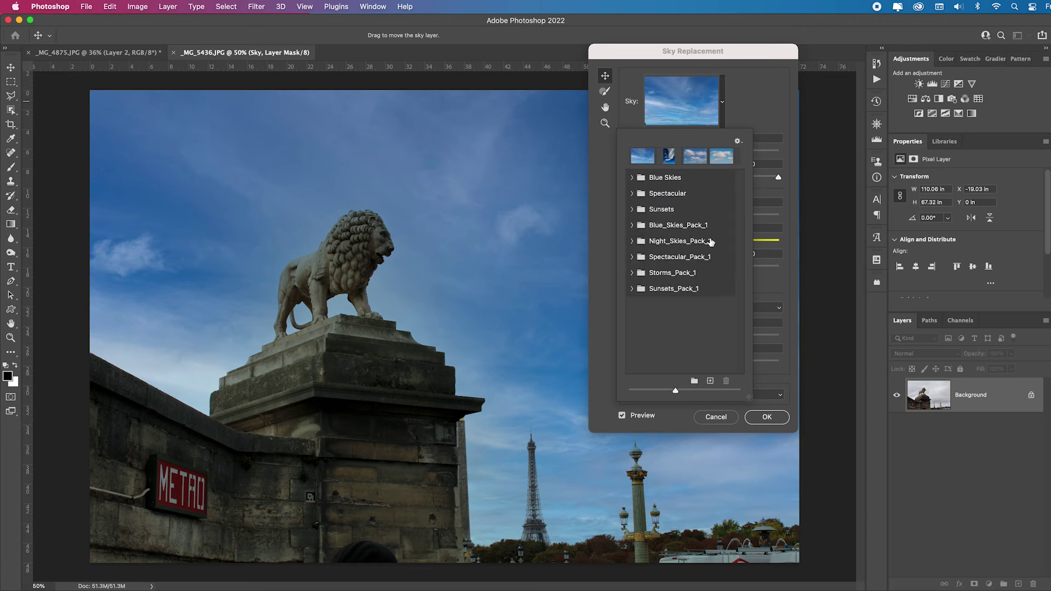
pyautogui.click(632, 226)
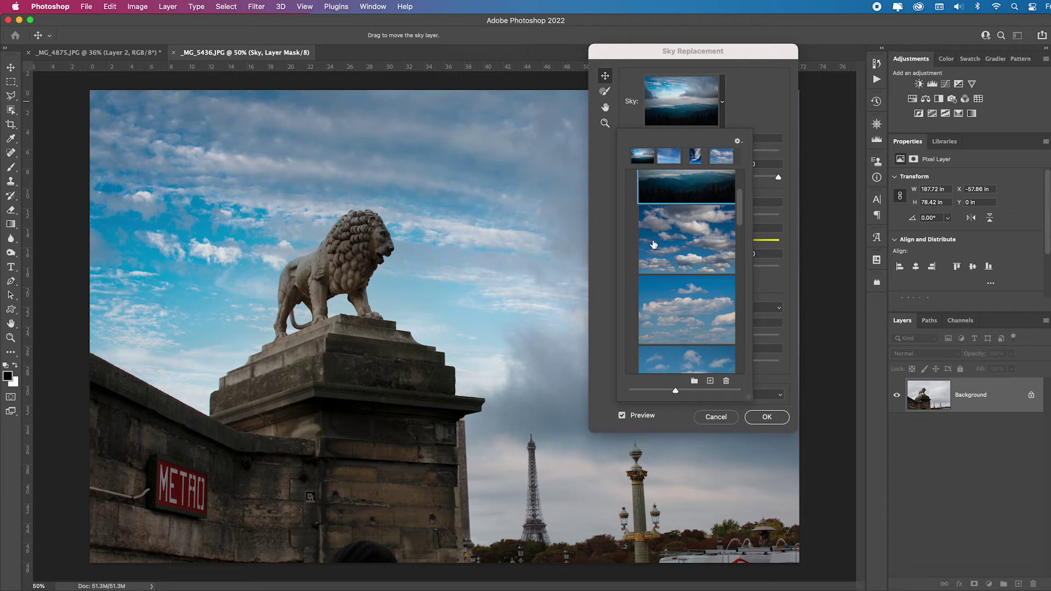
pyautogui.scroll(3, 653, 245)
pyautogui.click(632, 225)
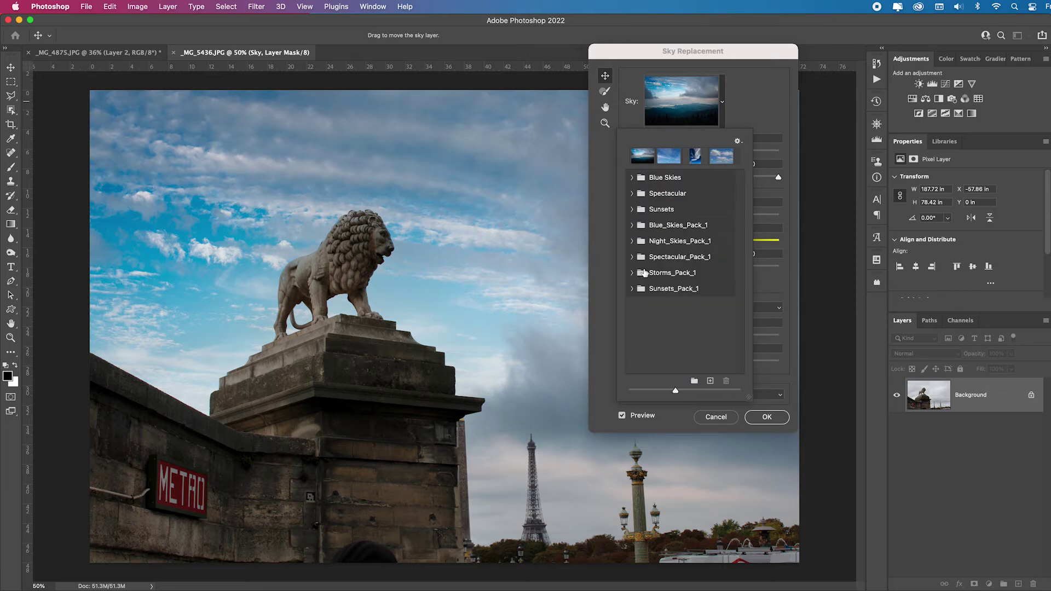
# Expand Storms_Pack_1 and apply its lightning sky, then the next cloudy storm sky
pyautogui.click(633, 272)
pyautogui.scroll(-10, 686, 322)
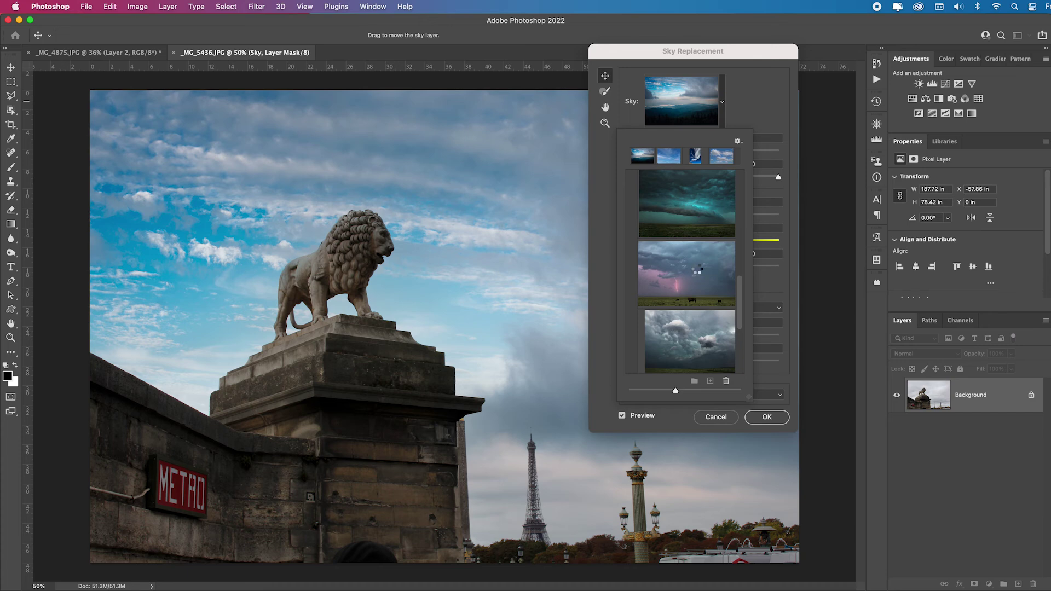
pyautogui.click(697, 270)
pyautogui.press('Down')
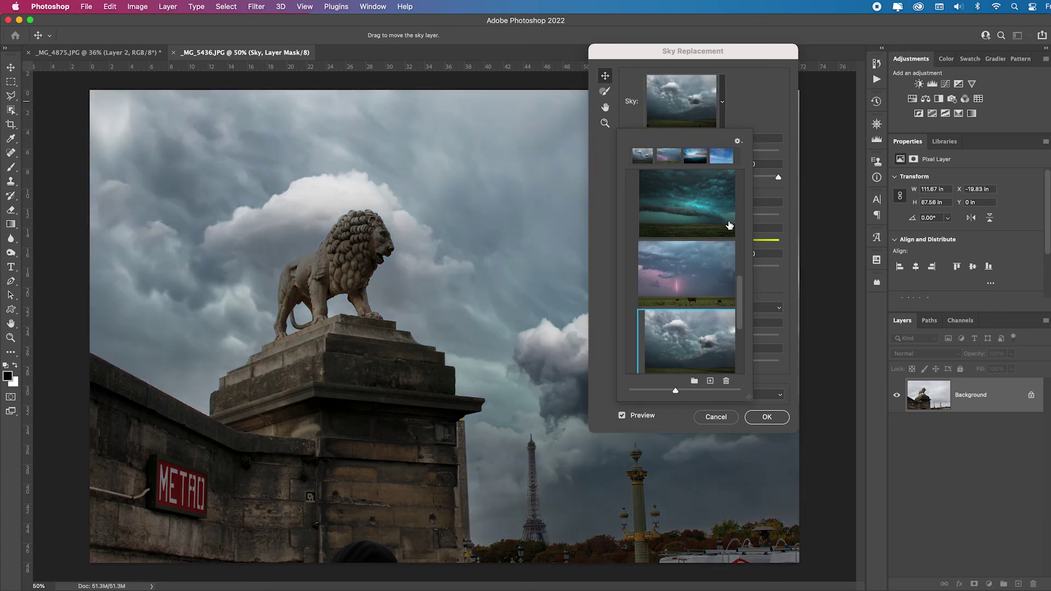
pyautogui.scroll(5, 667, 221)
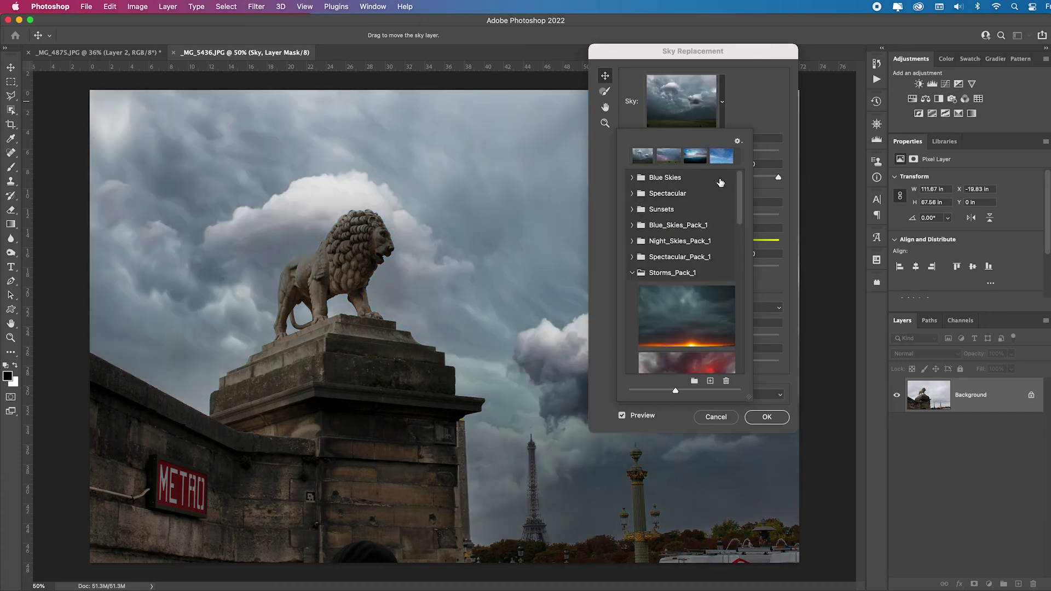
pyautogui.click(739, 143)
pyautogui.moveTo(820, 149)
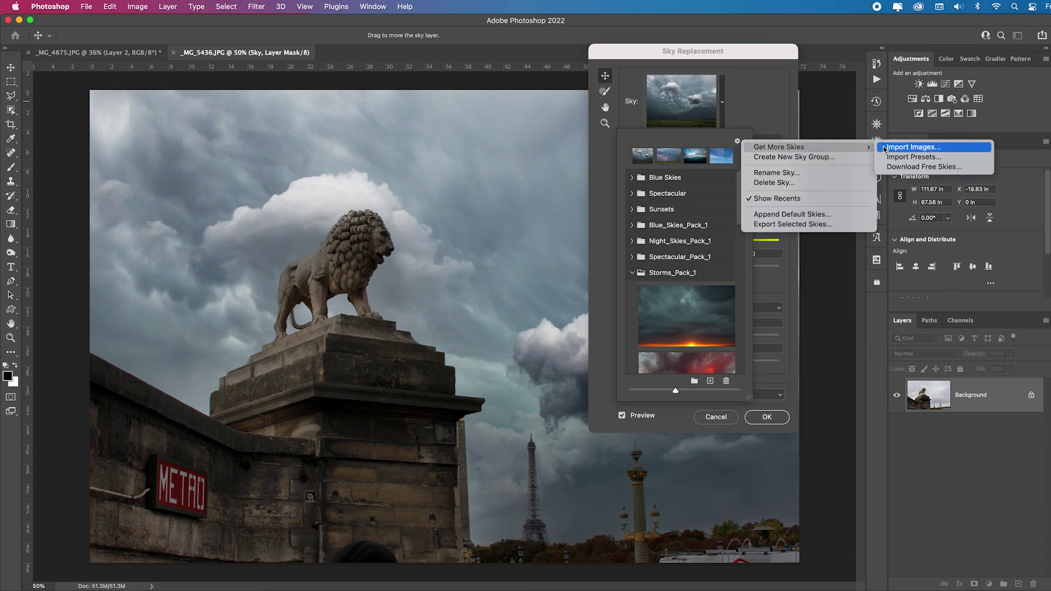
# Import AdobeStock_214365817.jpeg as a new sky and apply it to the lion photo
pyautogui.click(902, 148)
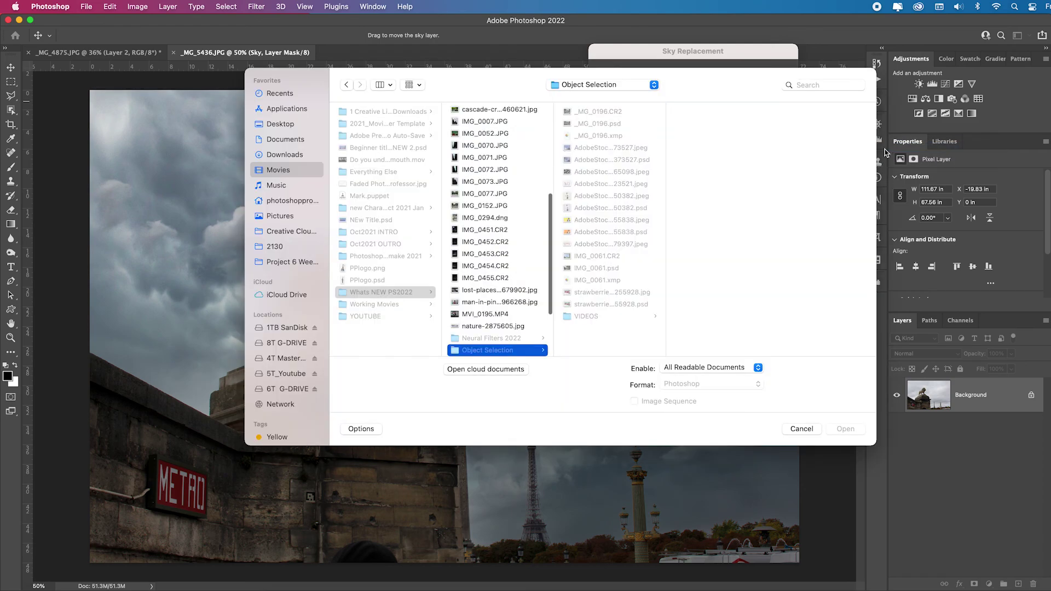
pyautogui.click(573, 172)
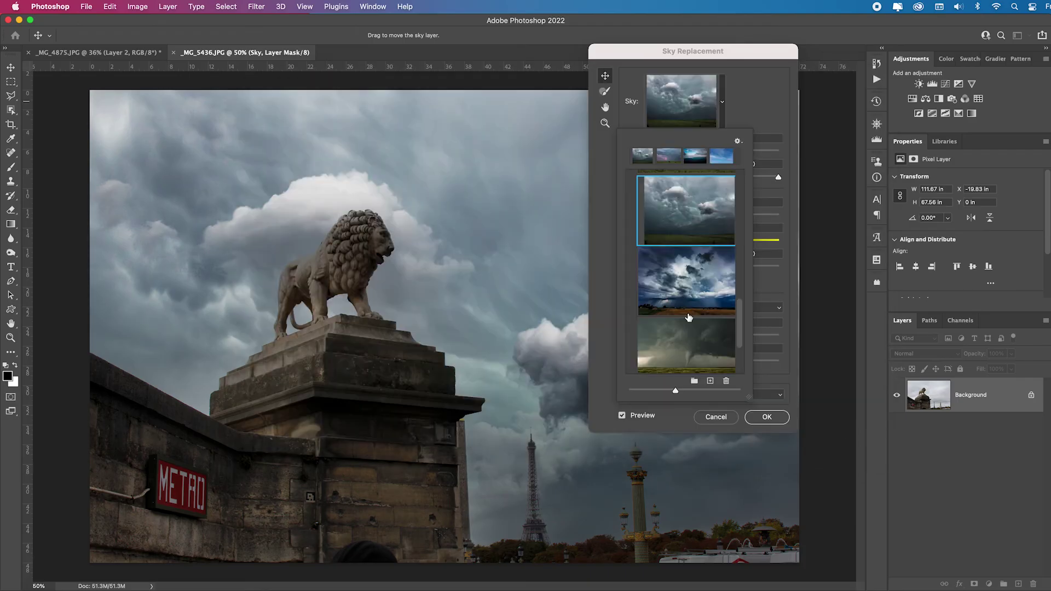
pyautogui.click(686, 281)
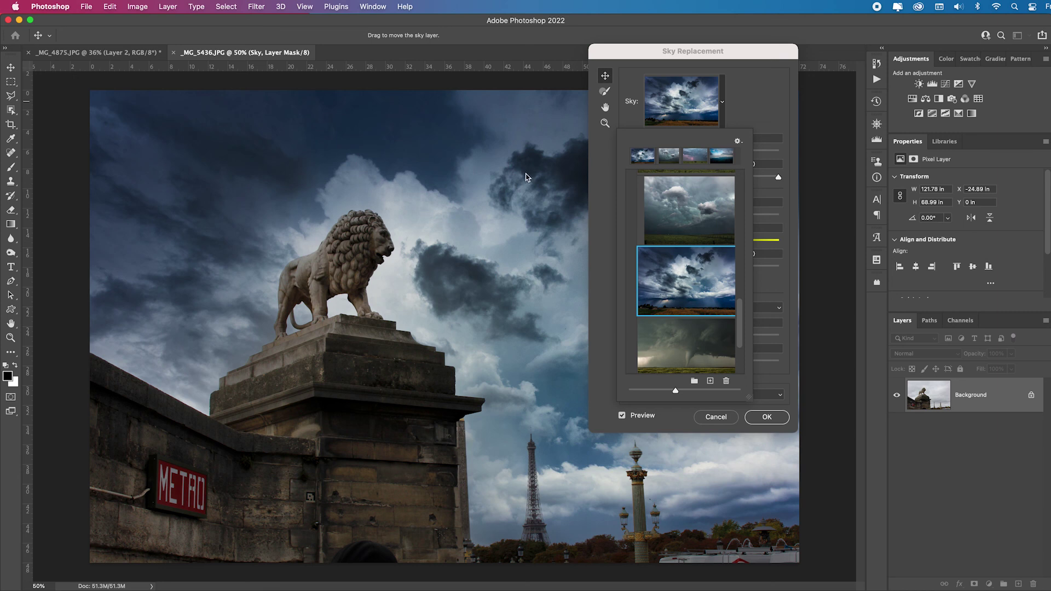